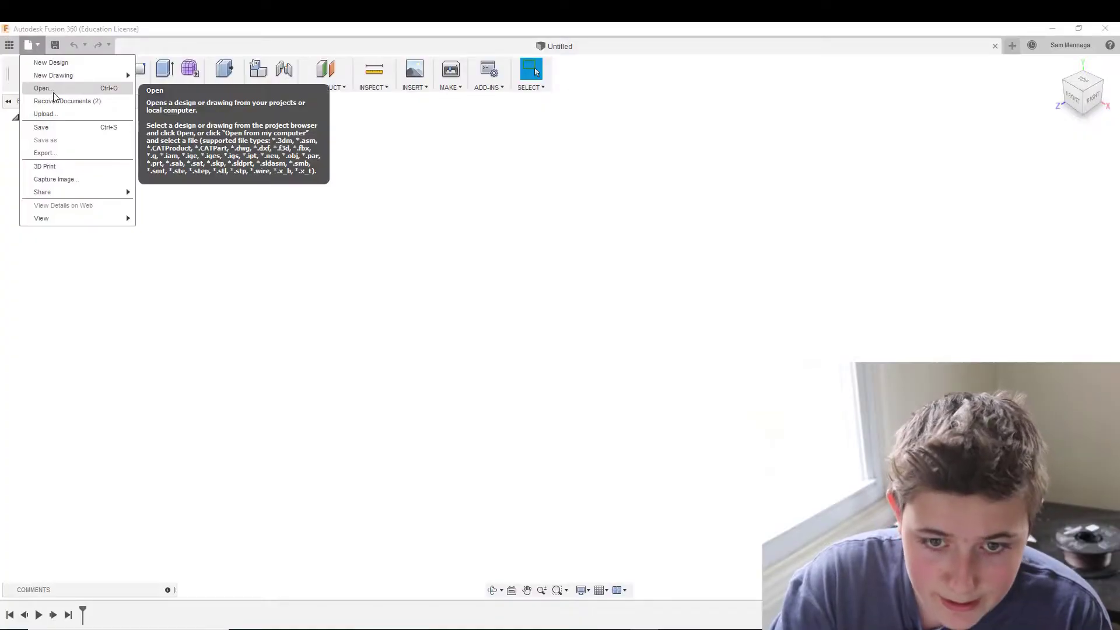
# - Open the File menu to begin opening an existing design file
pyautogui.click(70, 89)
# - Open the SirLayersalot knight STL from the Downloads folder on this computer
pyautogui.click(388, 454)
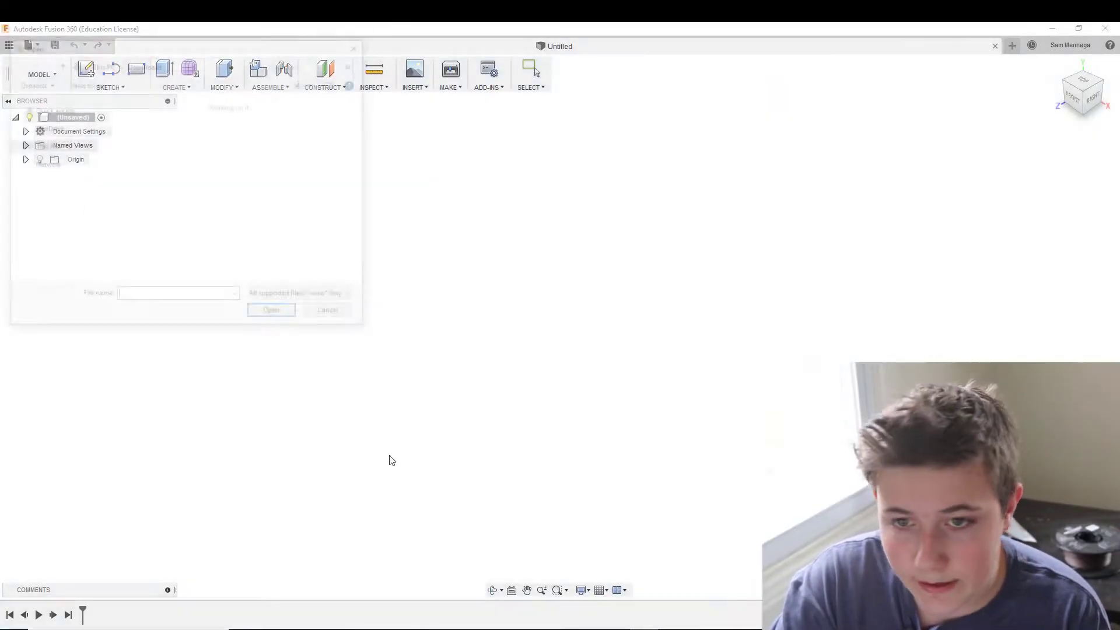
pyautogui.scroll(-3, 136, 227)
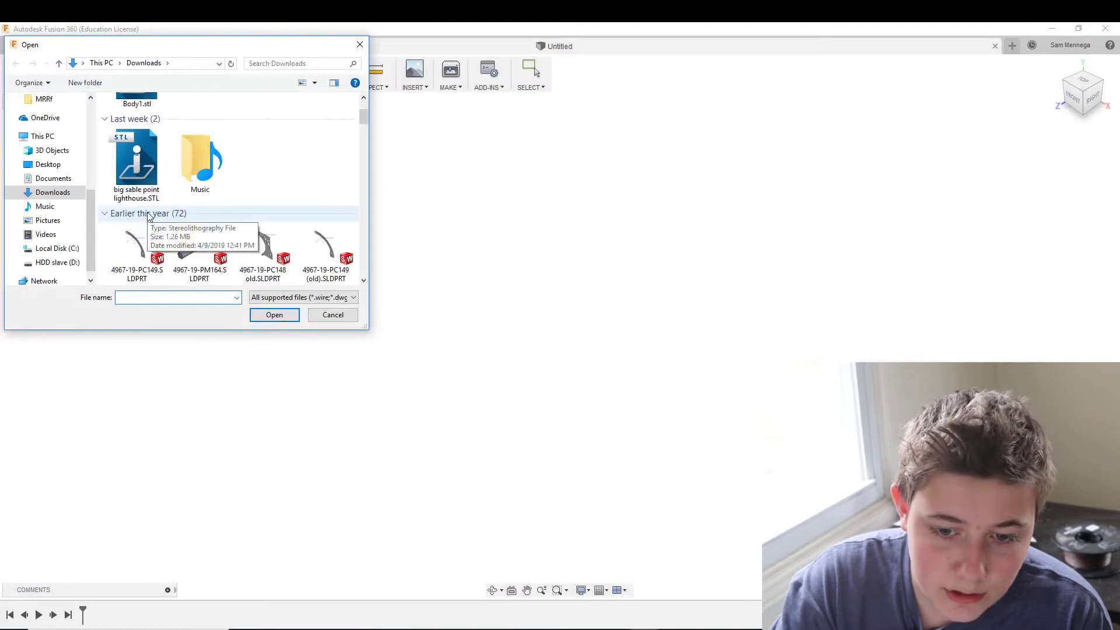
pyautogui.scroll(-8, 269, 181)
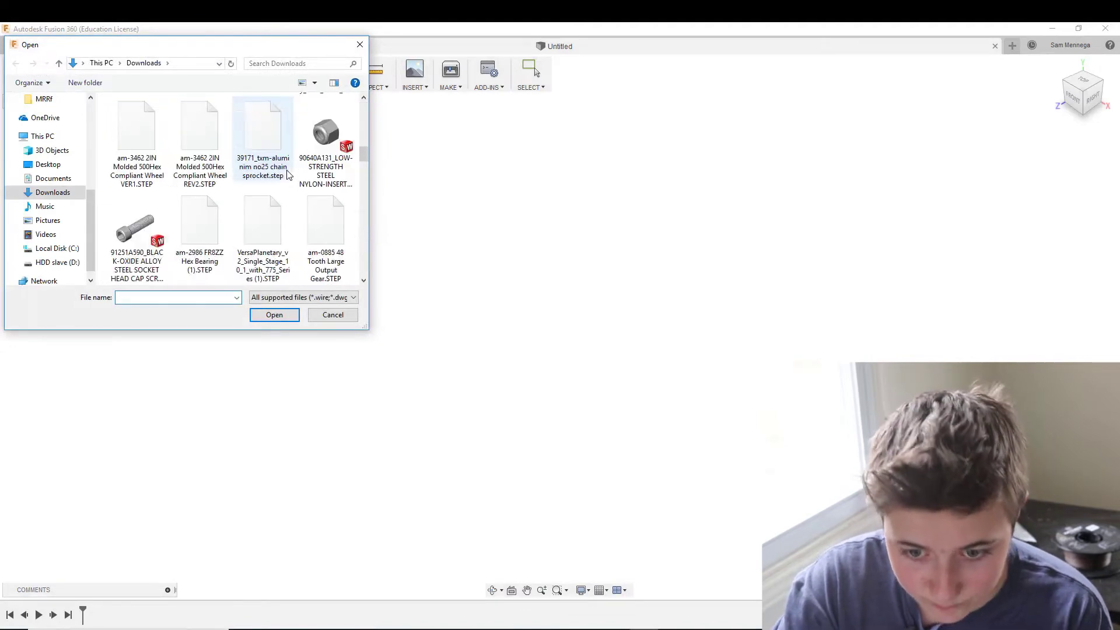
pyautogui.scroll(-3, 287, 175)
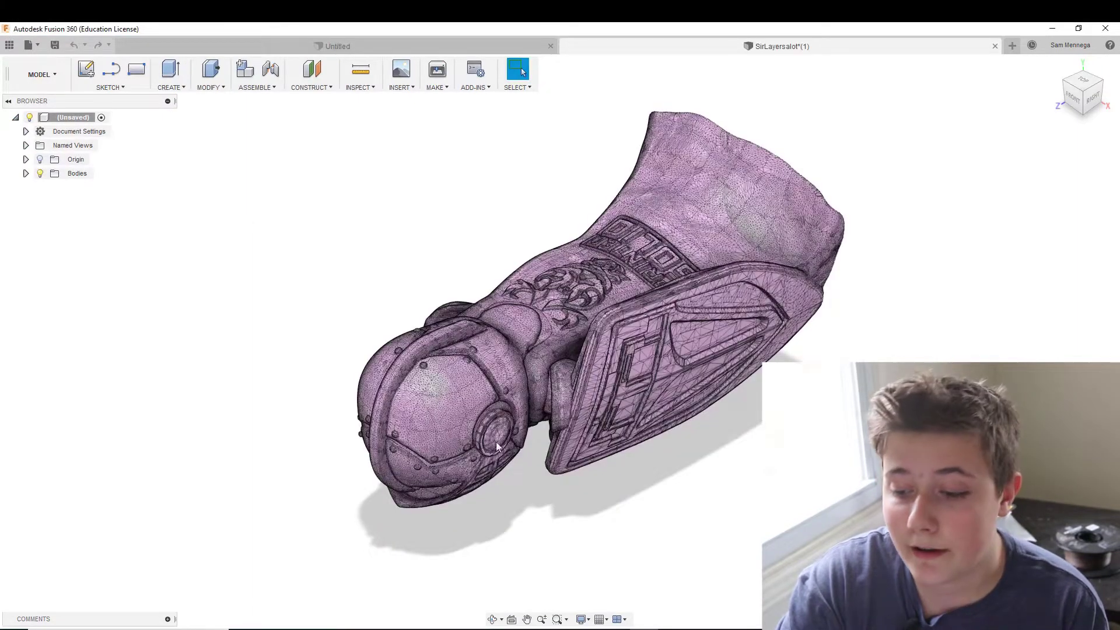
pyautogui.scroll(-3, 600, 336)
pyautogui.scroll(3, 600, 336)
pyautogui.scroll(-1, 1049, 181)
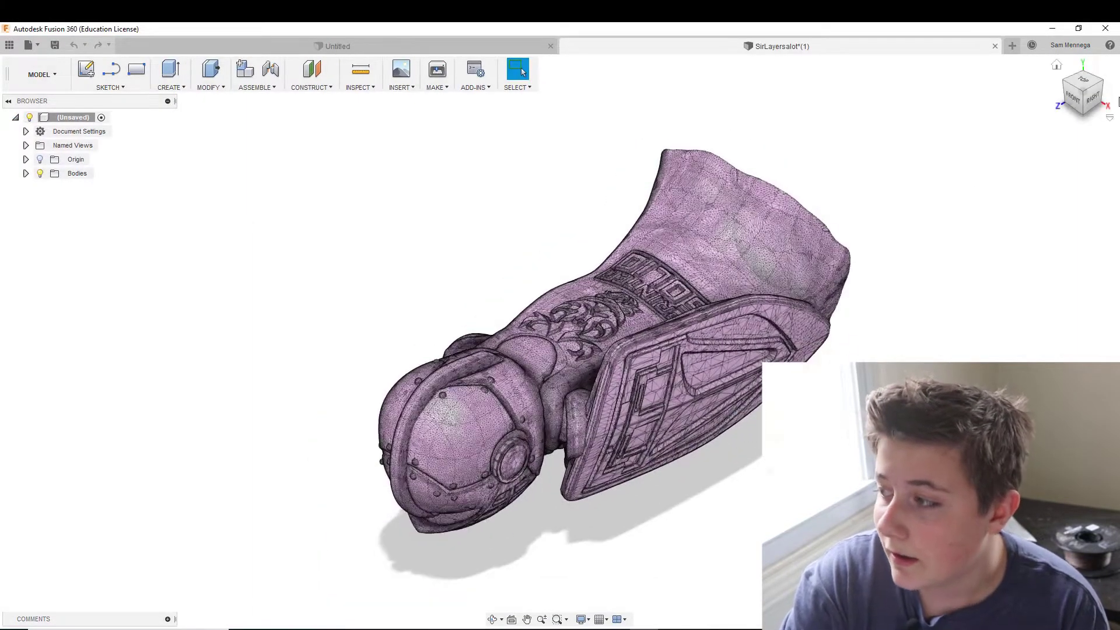
# - Orbit the knight, snap to the BOTTOM ViewCube view, then start a new sketch
pyautogui.moveTo(1069, 100); pyautogui.dragTo(1061, 131)
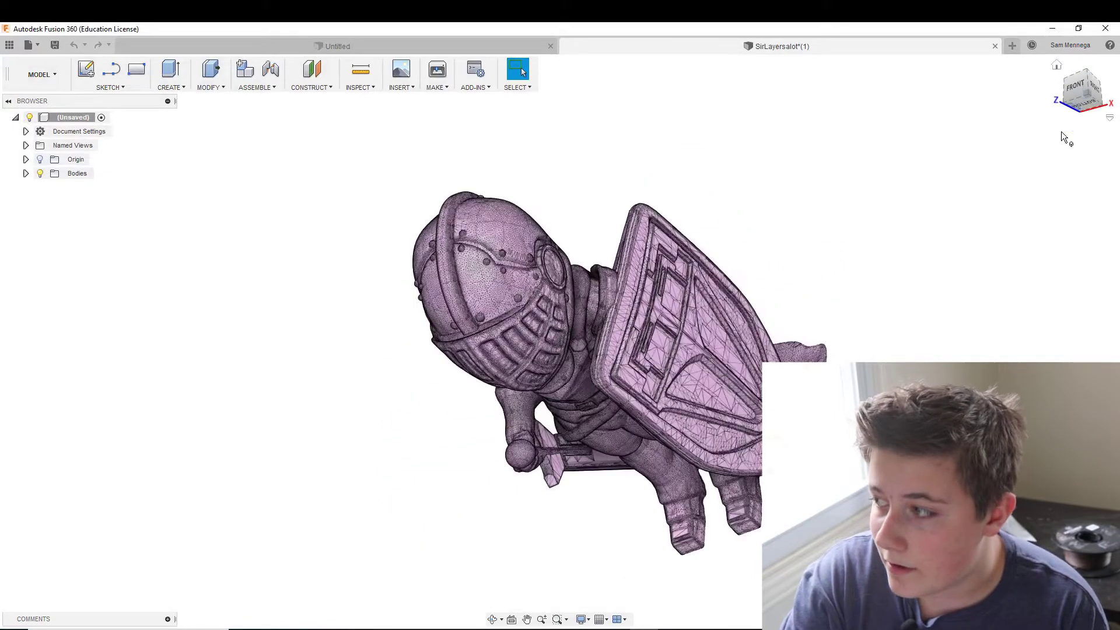
pyautogui.click(1083, 112)
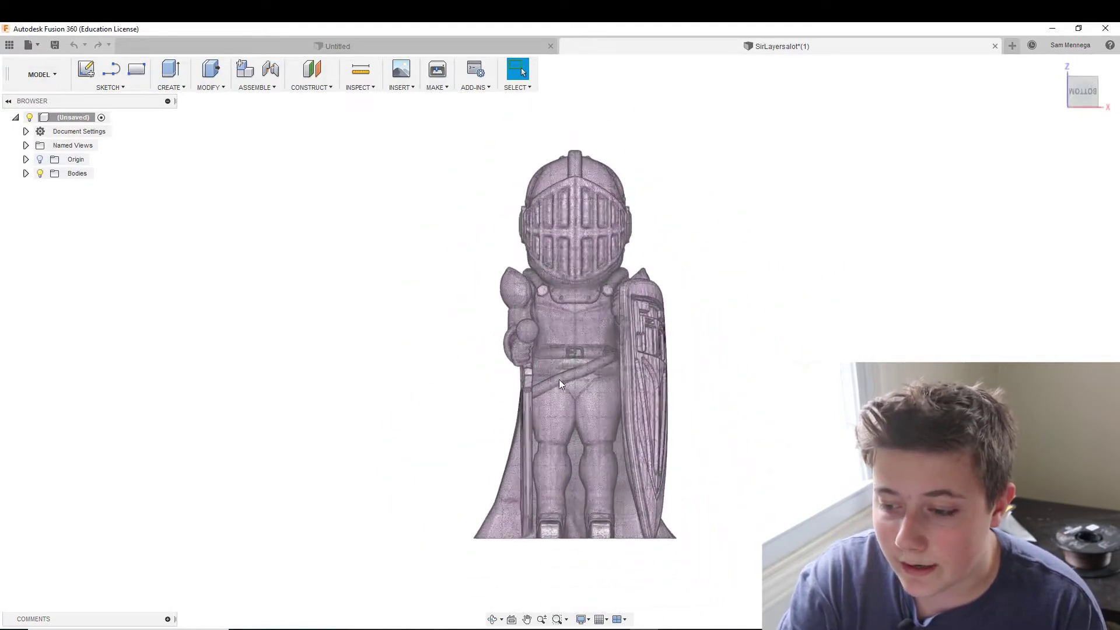
pyautogui.scroll(1, 376, 209)
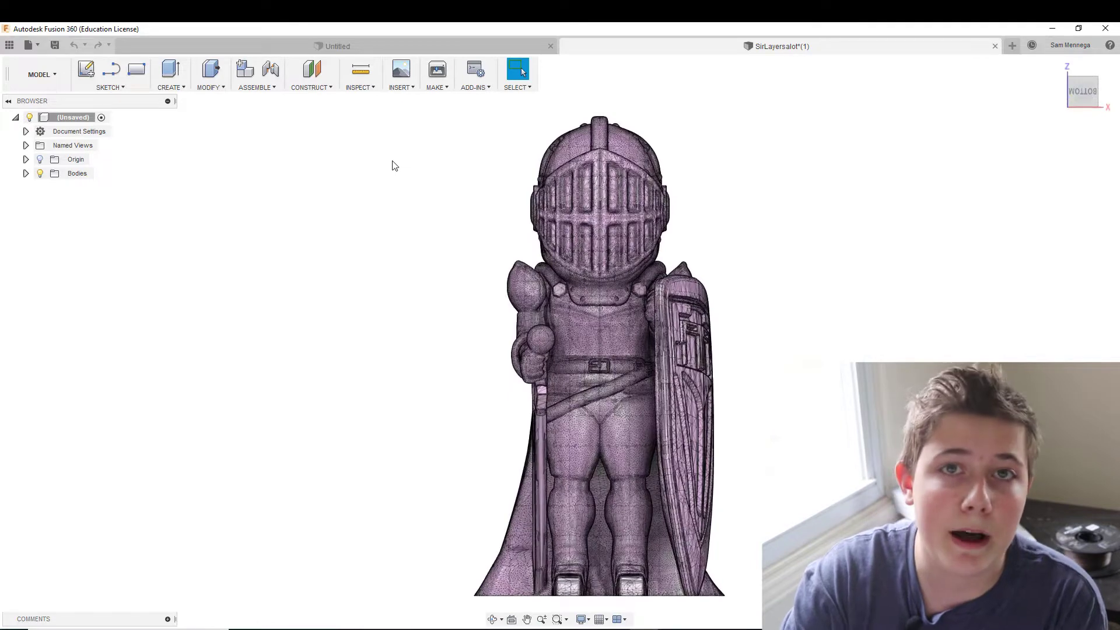
pyautogui.scroll(-2, 478, 425)
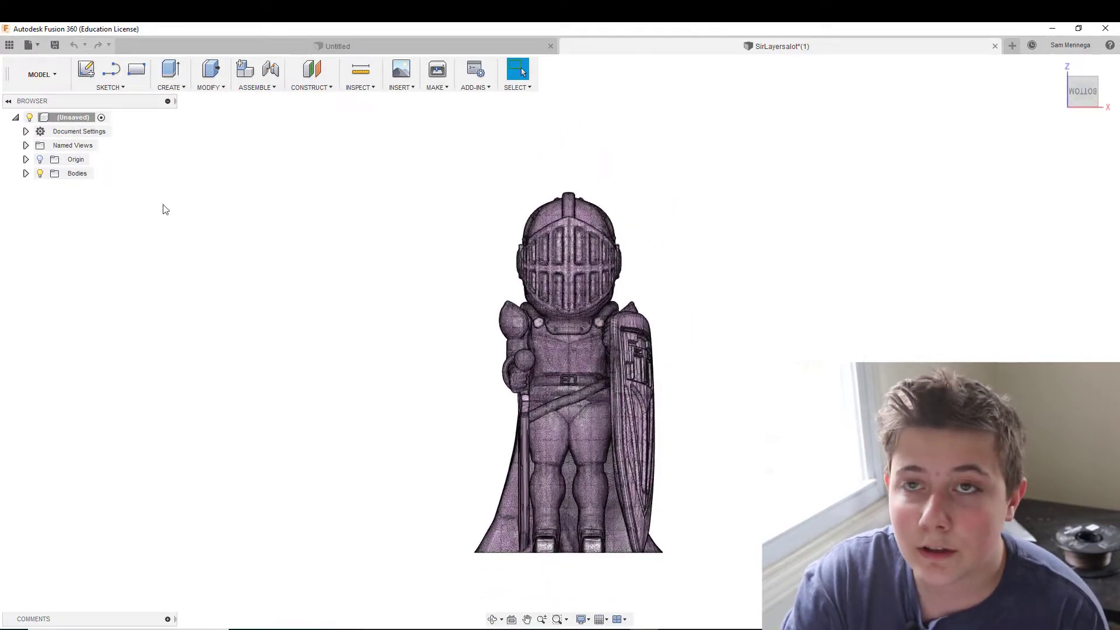
pyautogui.moveTo(1086, 96); pyautogui.dragTo(1096, 119)
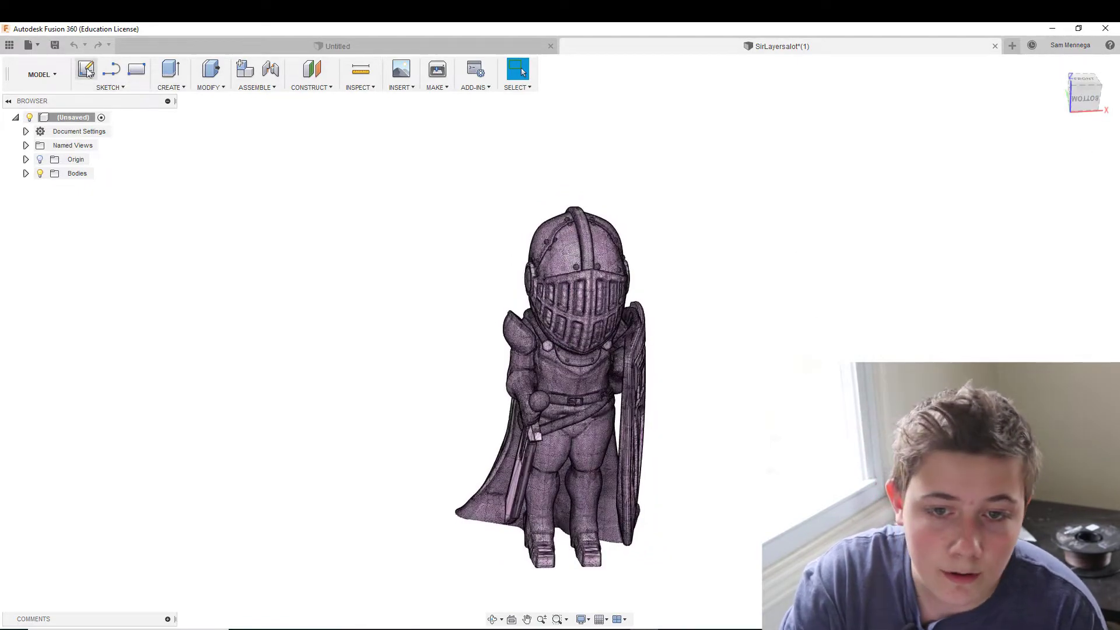
pyautogui.click(86, 70)
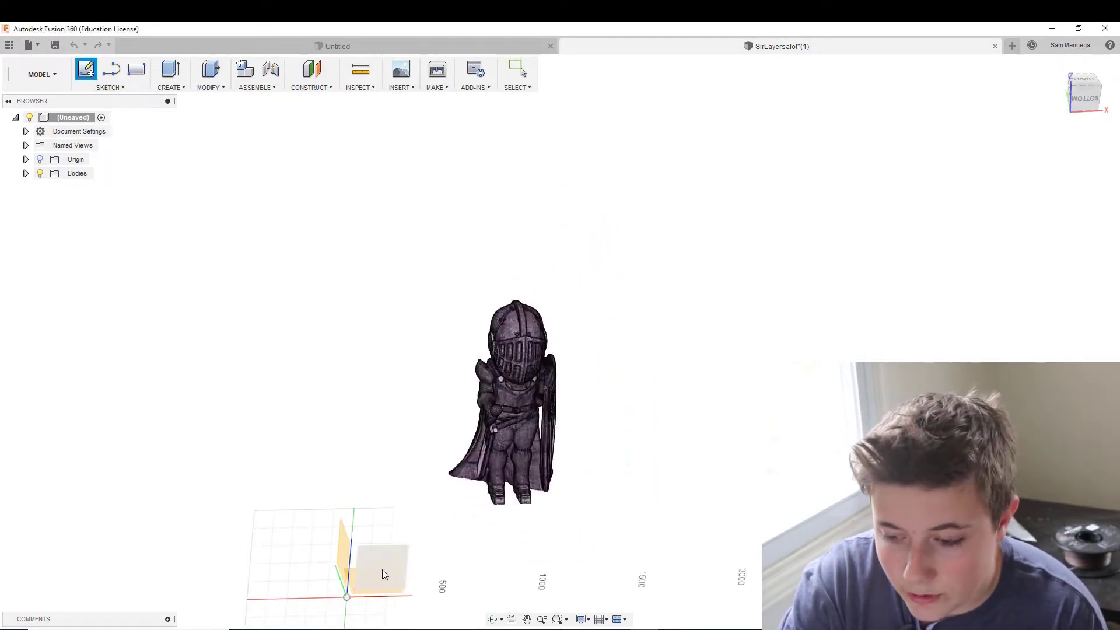
pyautogui.click(383, 569)
pyautogui.click(136, 70)
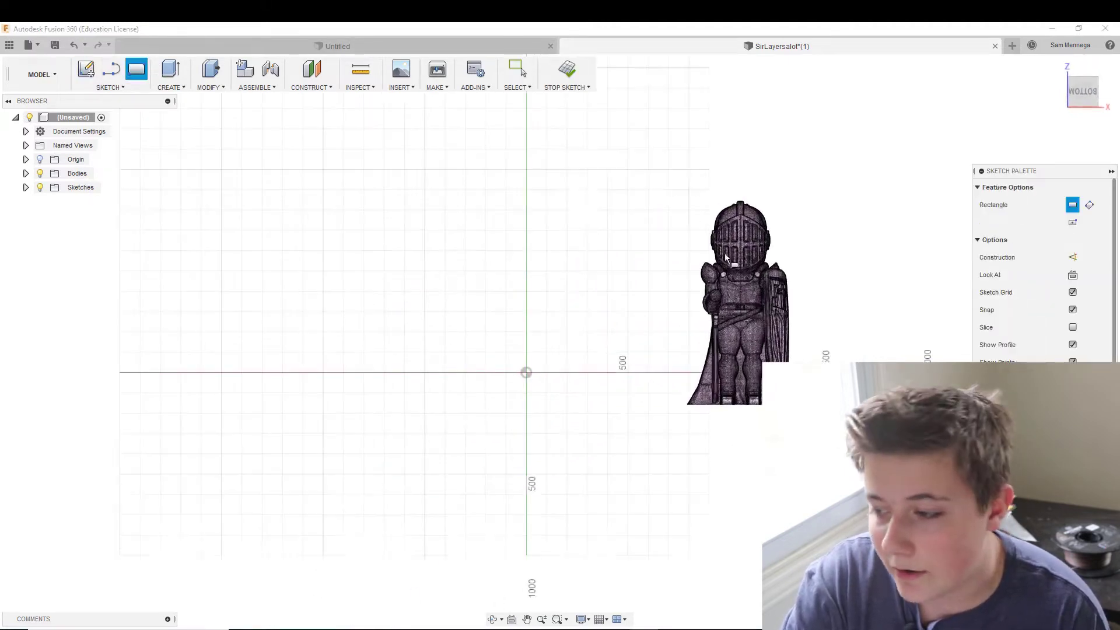
pyautogui.click(659, 186)
pyautogui.click(735, 444)
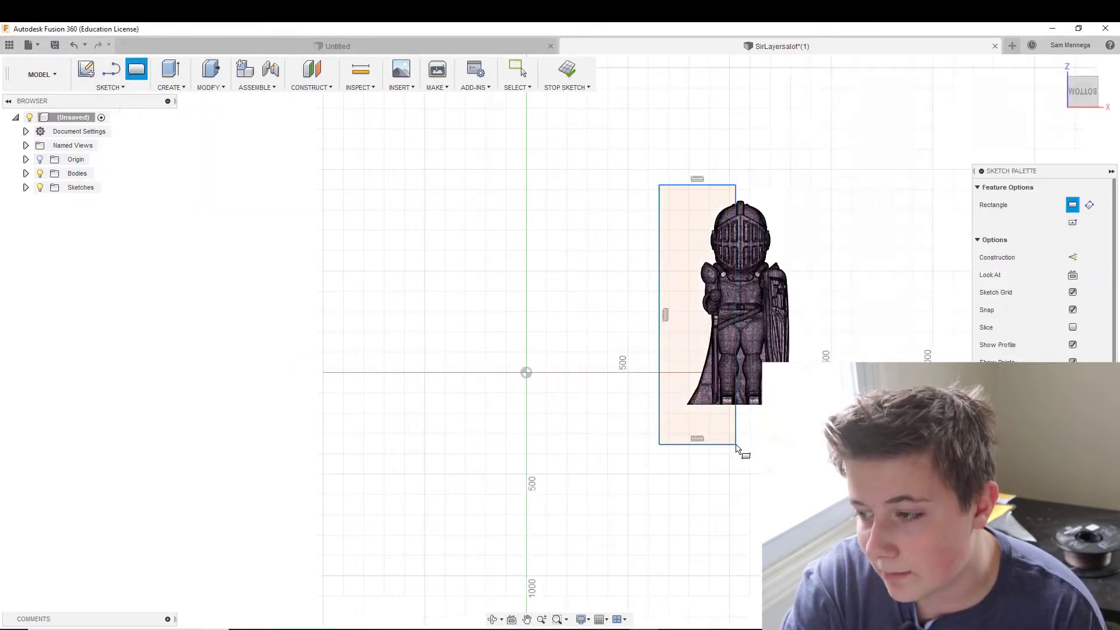
pyautogui.click(170, 69)
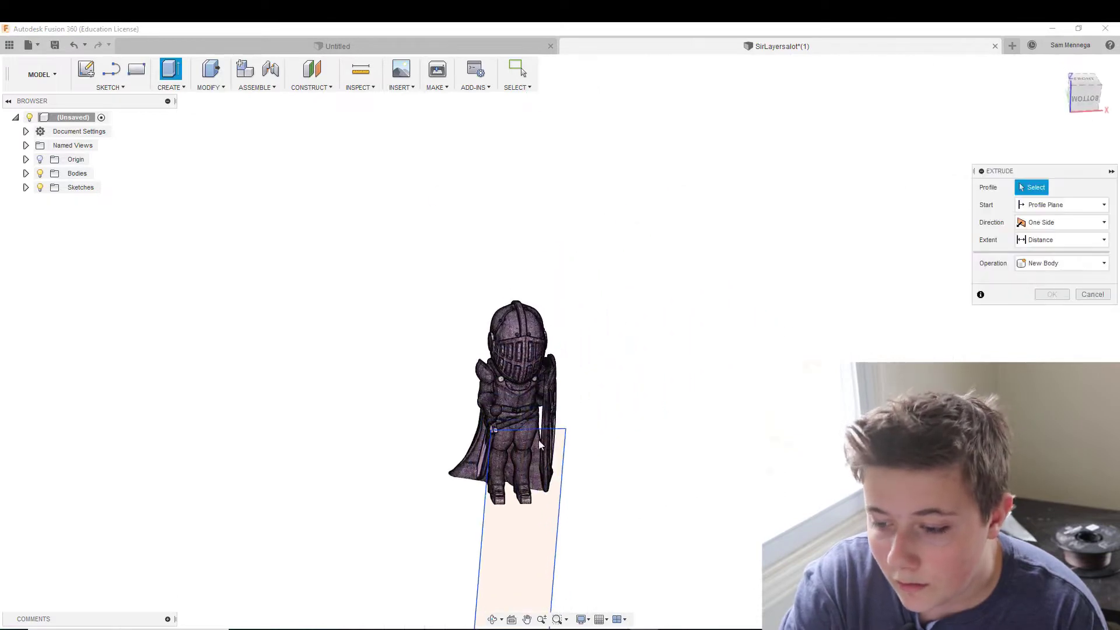
pyautogui.click(539, 445)
pyautogui.moveTo(514, 533); pyautogui.dragTo(418, 267)
pyautogui.click(1086, 94)
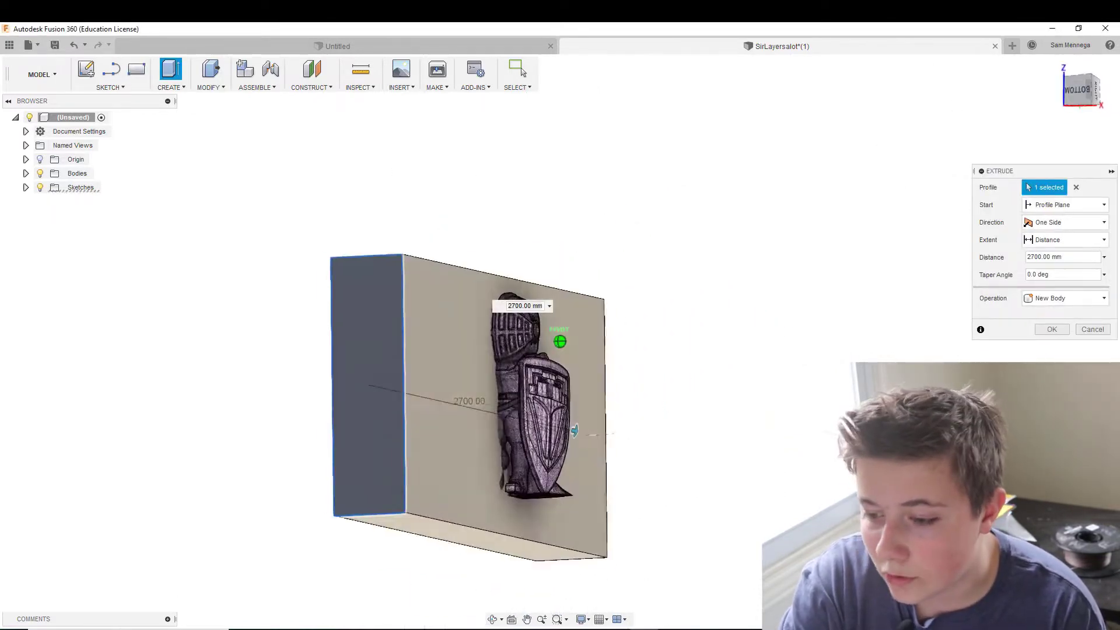
pyautogui.click(1058, 298)
pyautogui.click(1054, 350)
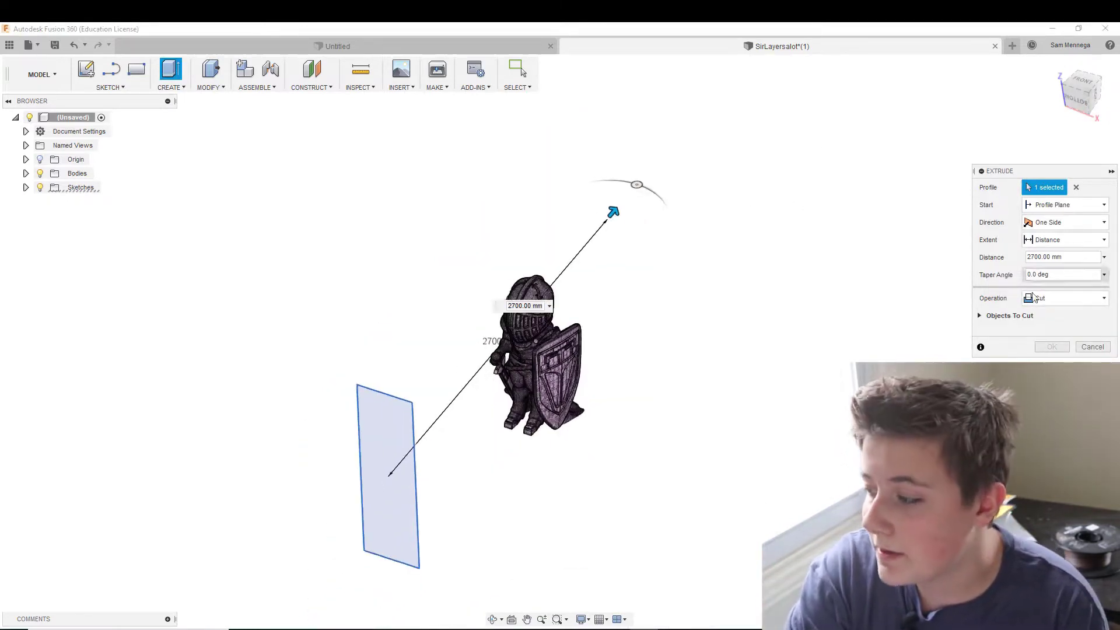
pyautogui.click(1092, 347)
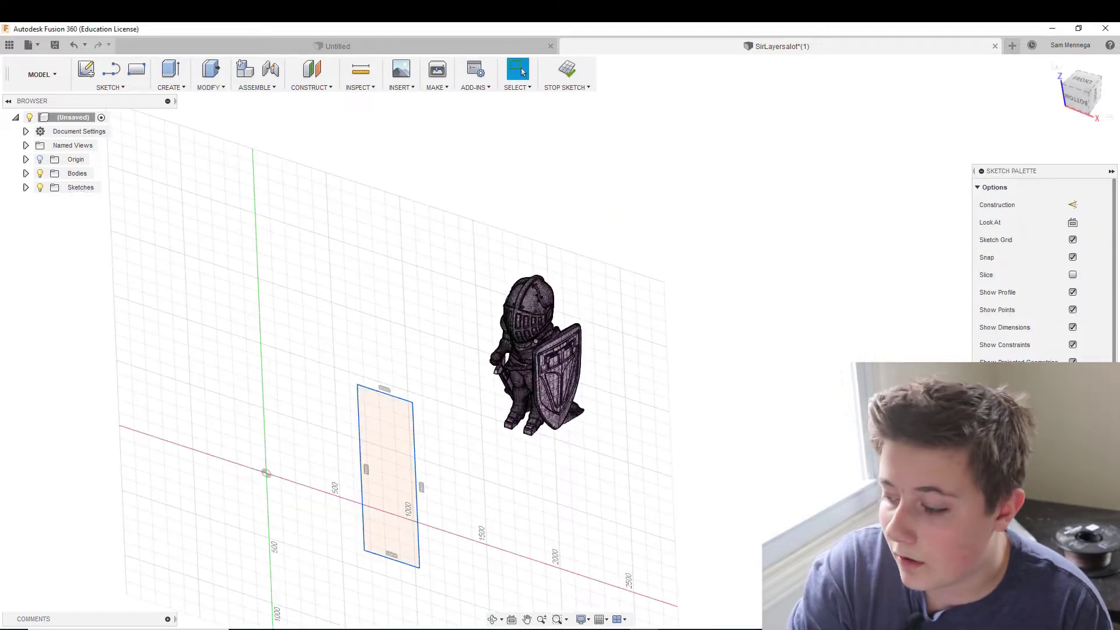
pyautogui.click(1085, 397)
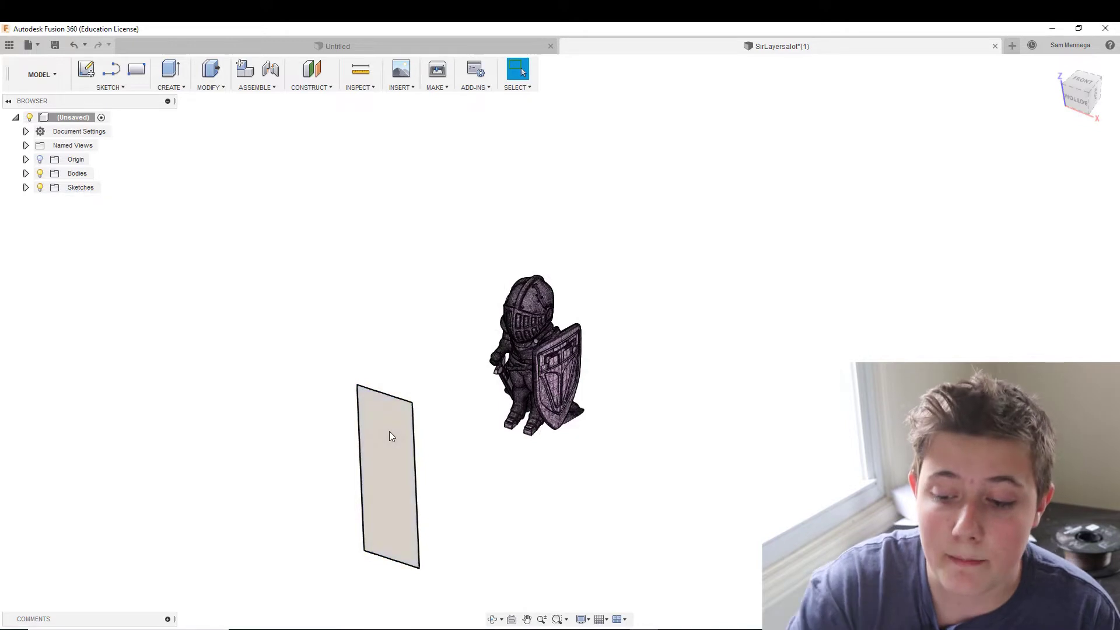
pyautogui.rightClick(373, 446)
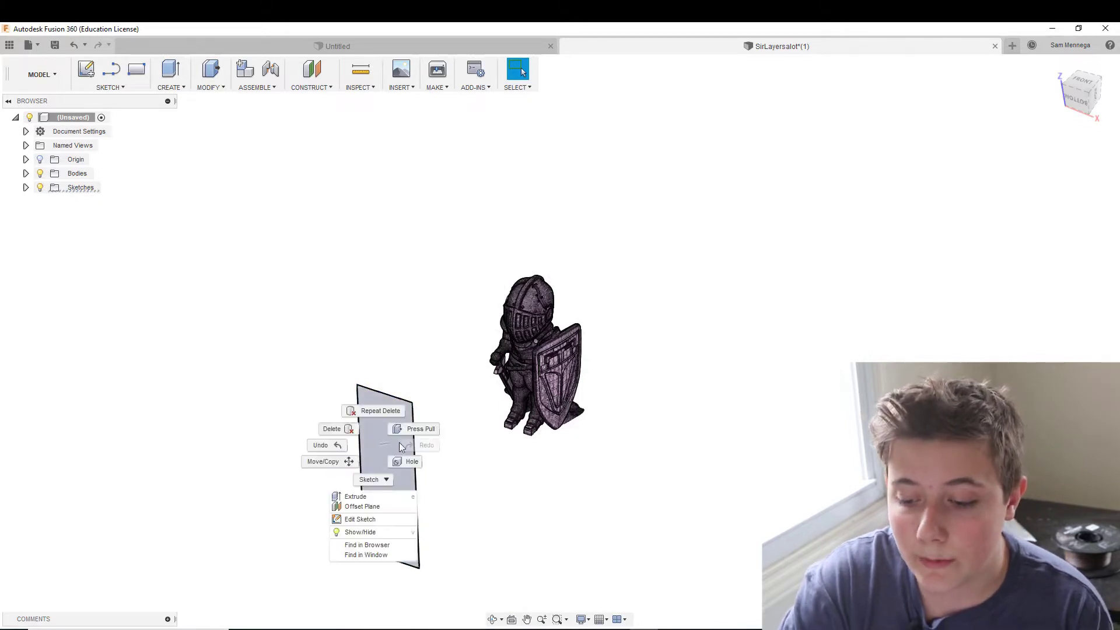
pyautogui.click(357, 430)
pyautogui.click(1061, 219)
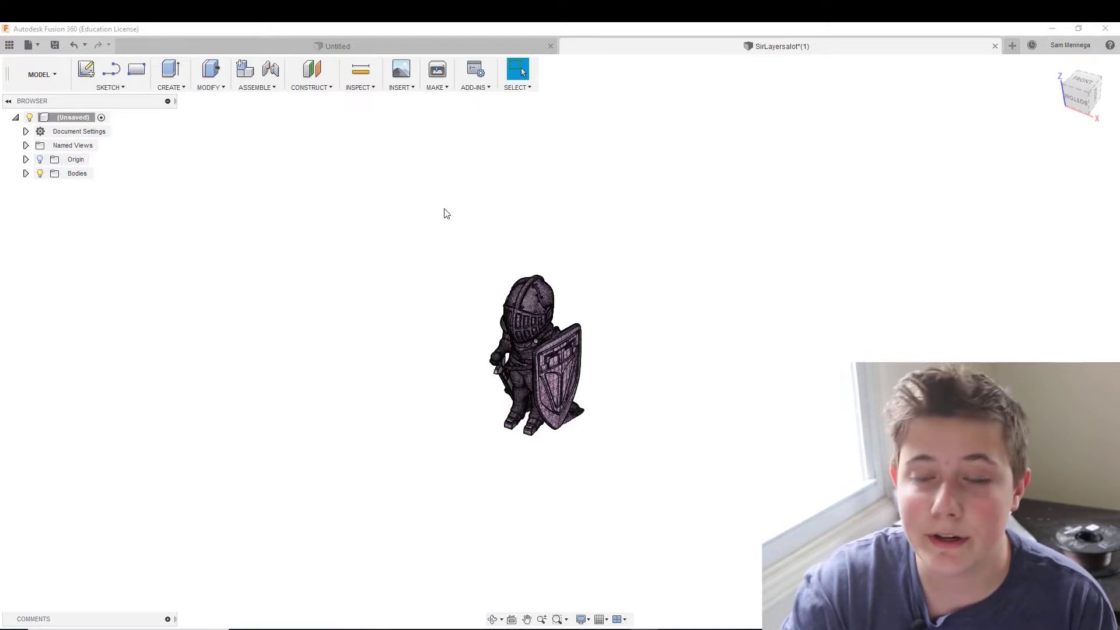
# - Attempt Mesh to BRep on MeshBody1 and dismiss the 379216-facet abort warning
pyautogui.rightClick(82, 117)
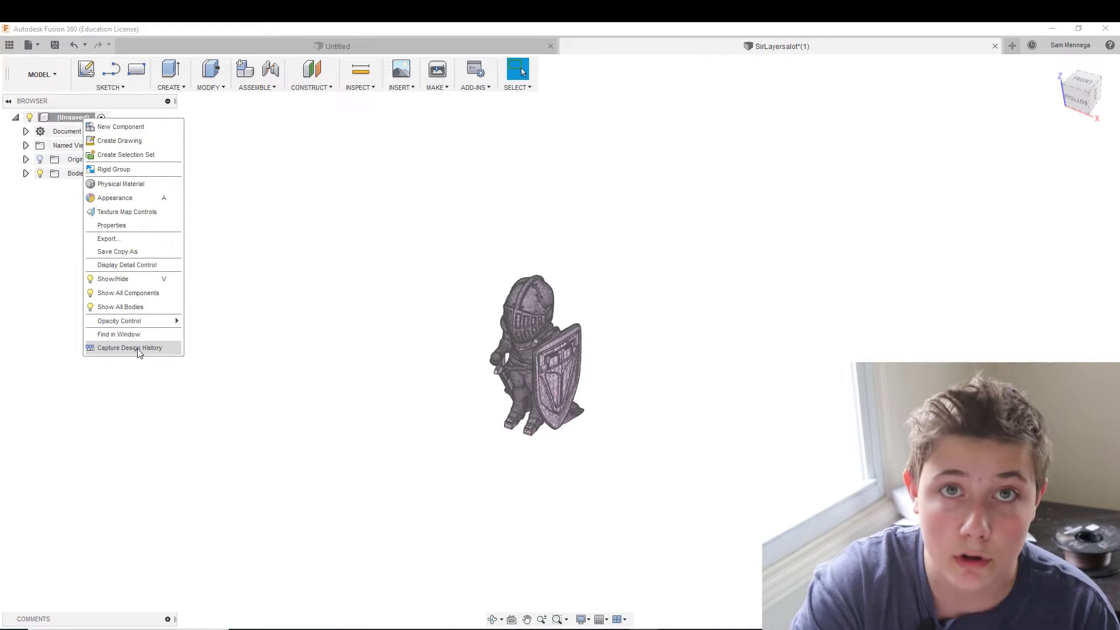
pyautogui.click(385, 229)
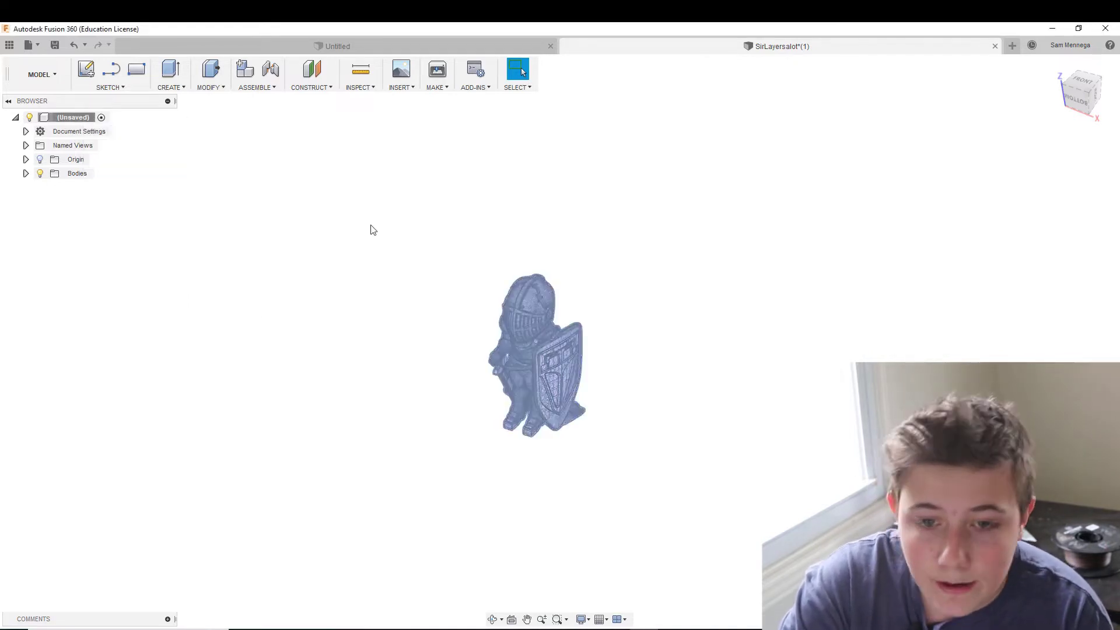
pyautogui.click(26, 173)
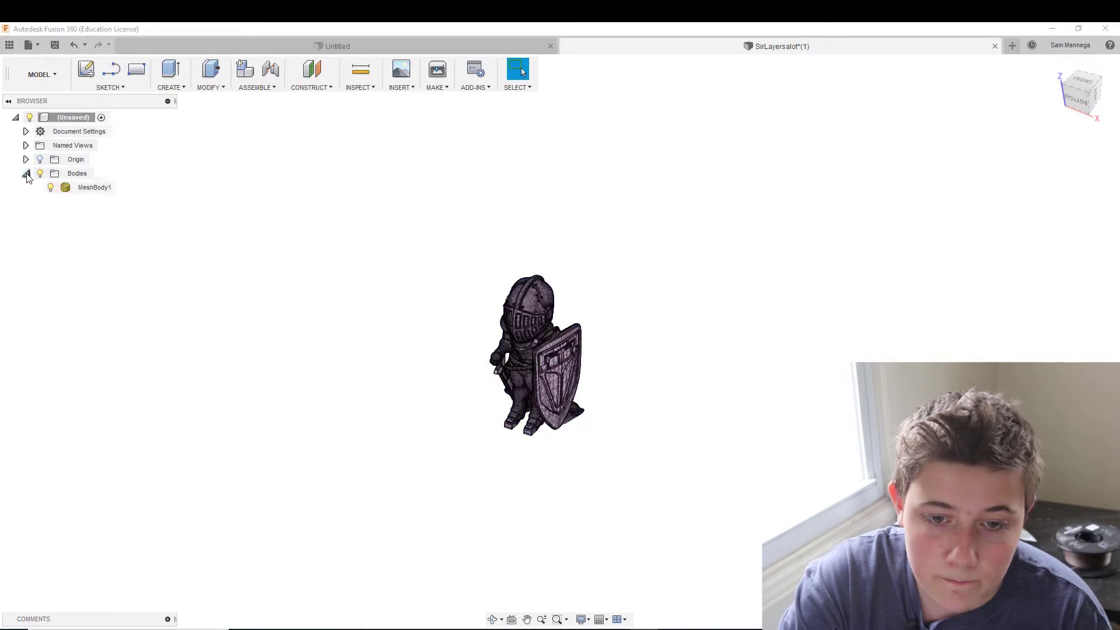
pyautogui.rightClick(91, 191)
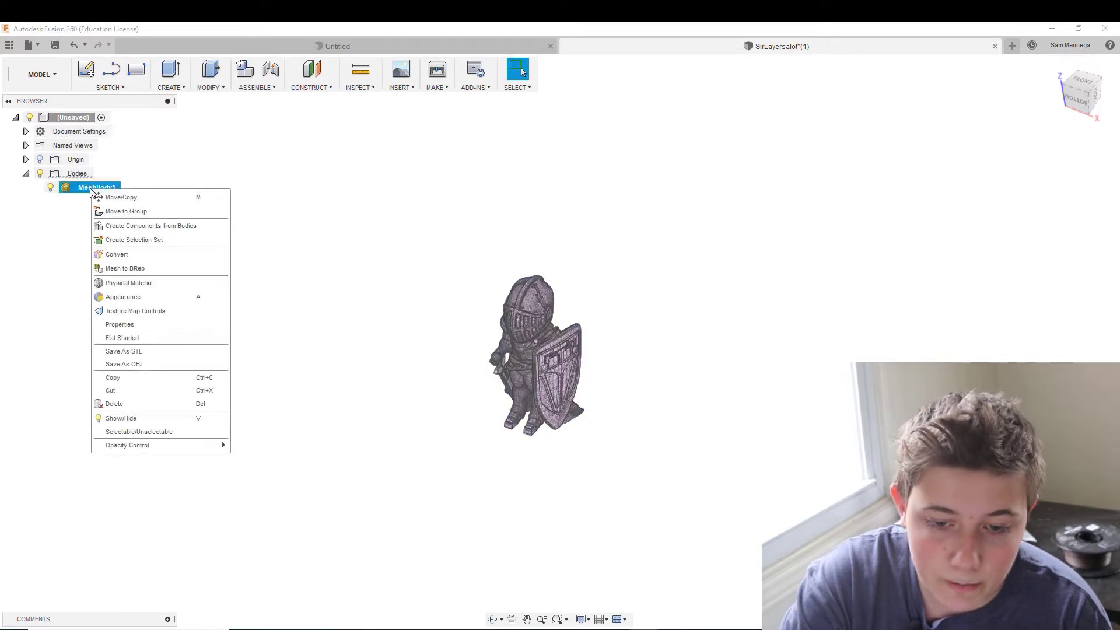
pyautogui.click(137, 272)
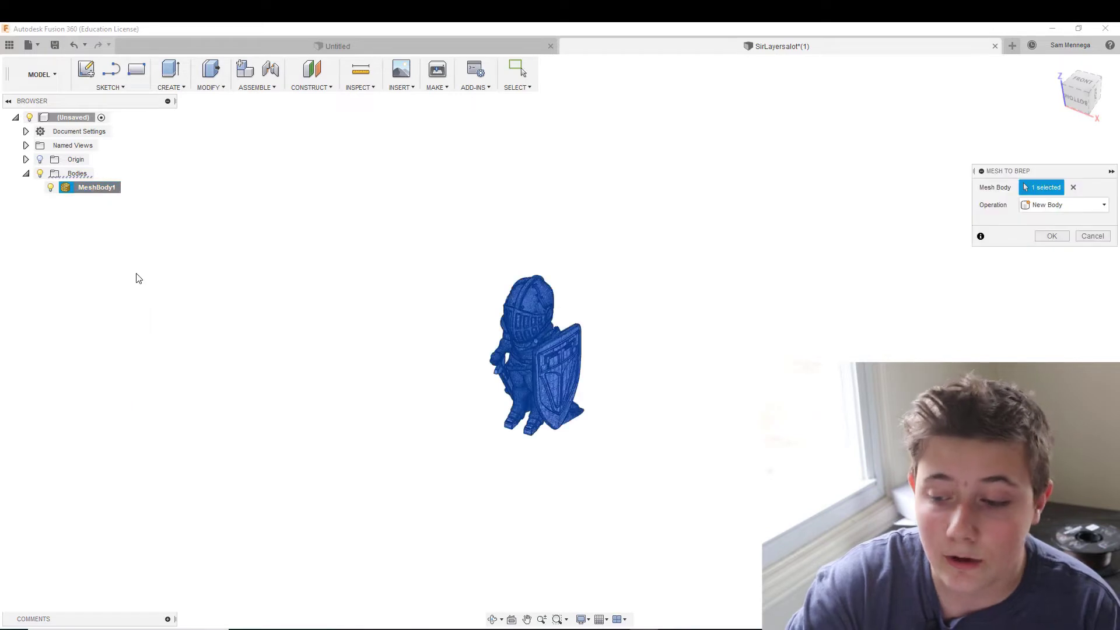
pyautogui.click(1052, 235)
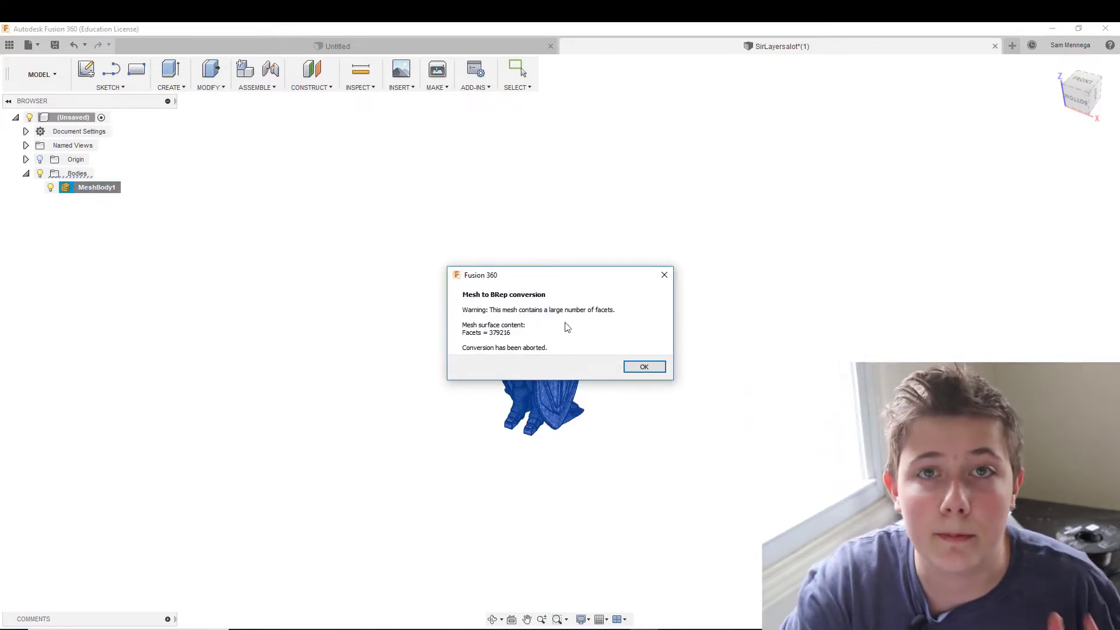
pyautogui.click(644, 366)
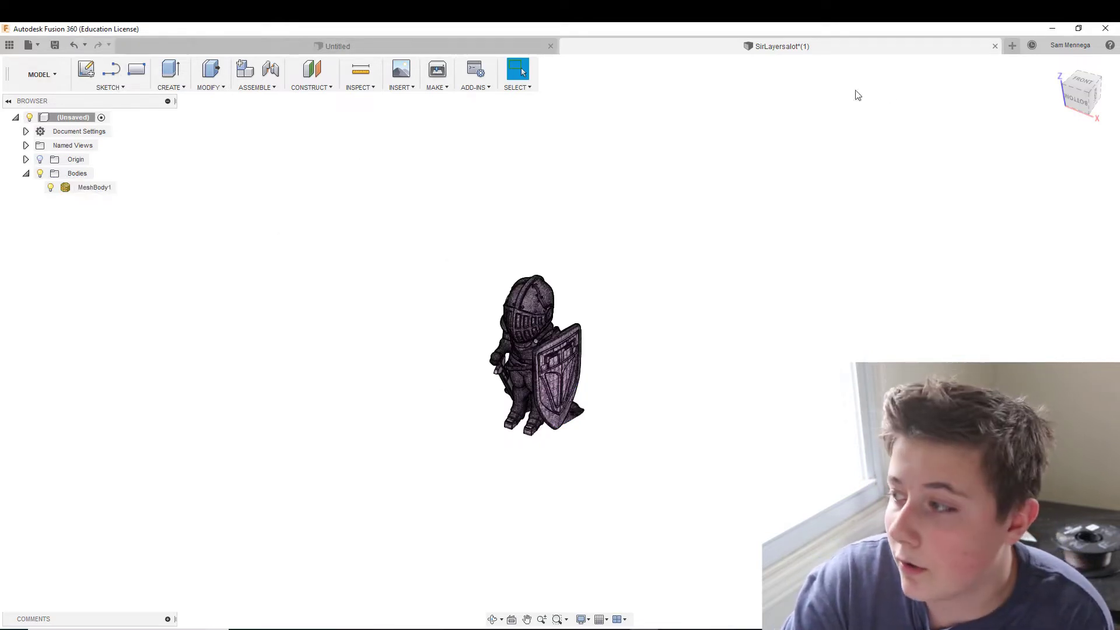
# - Enable the Mesh Workspace preview feature in Preferences and confirm with OK
pyautogui.click(1087, 46)
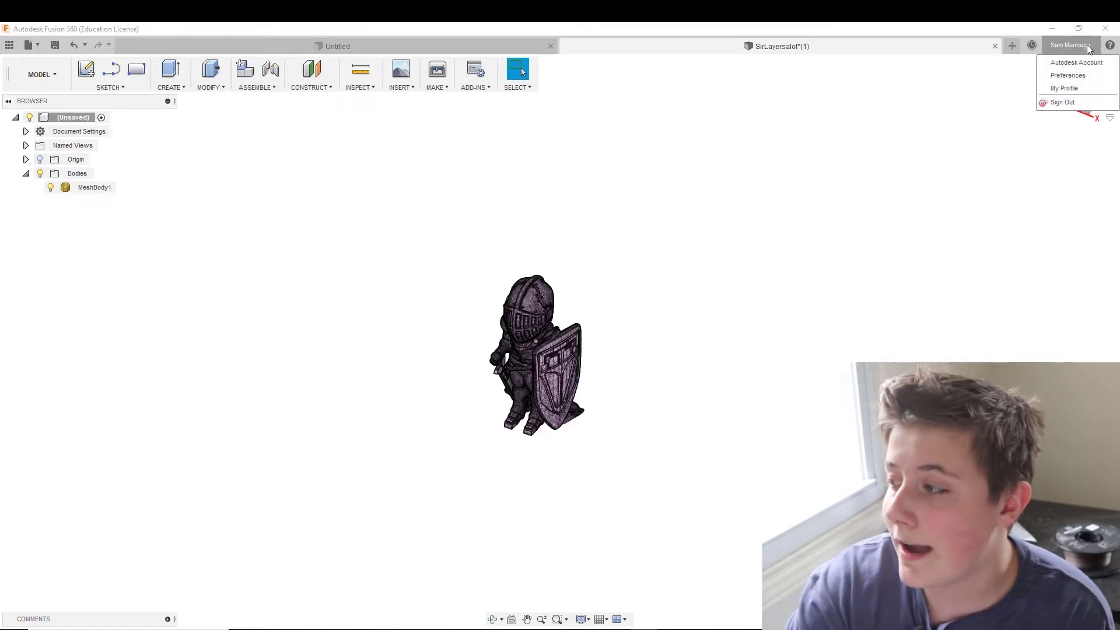
pyautogui.click(1083, 75)
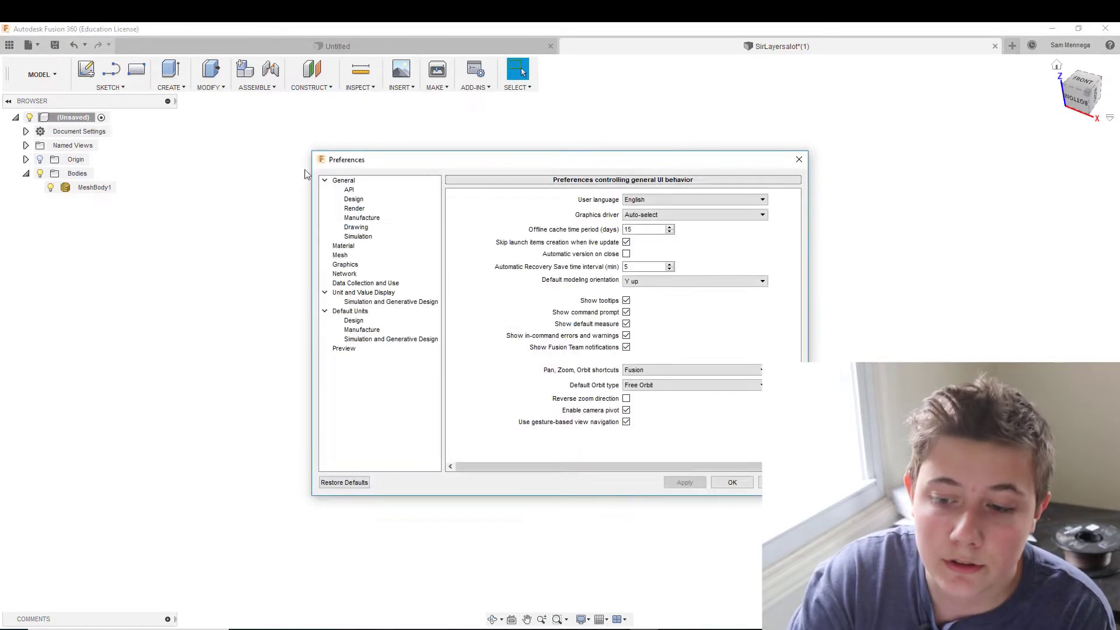
pyautogui.click(344, 350)
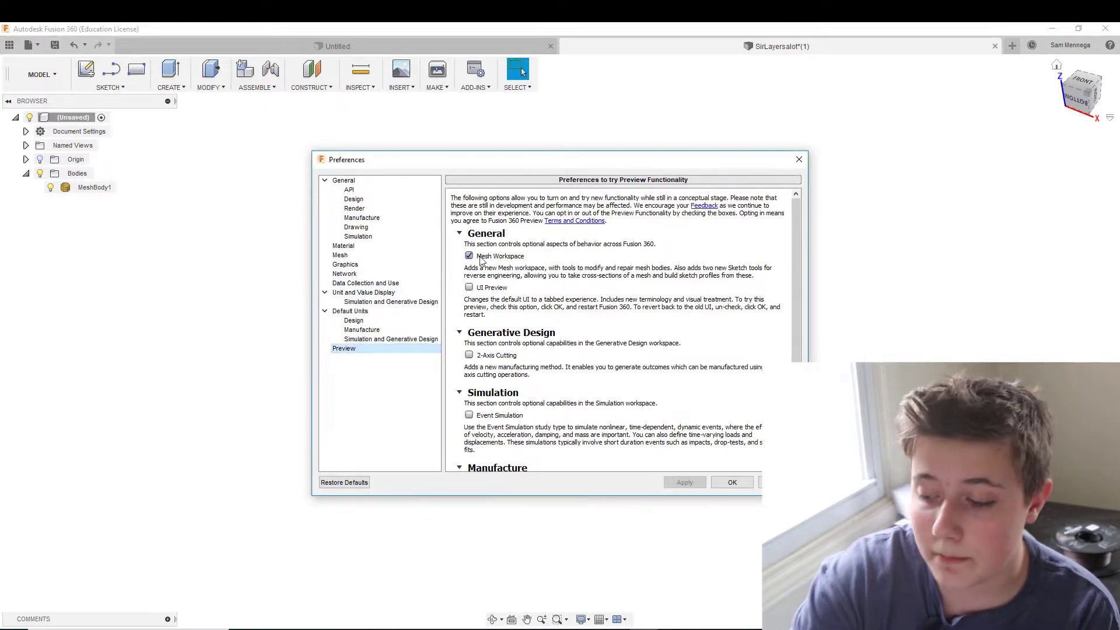
pyautogui.click(730, 483)
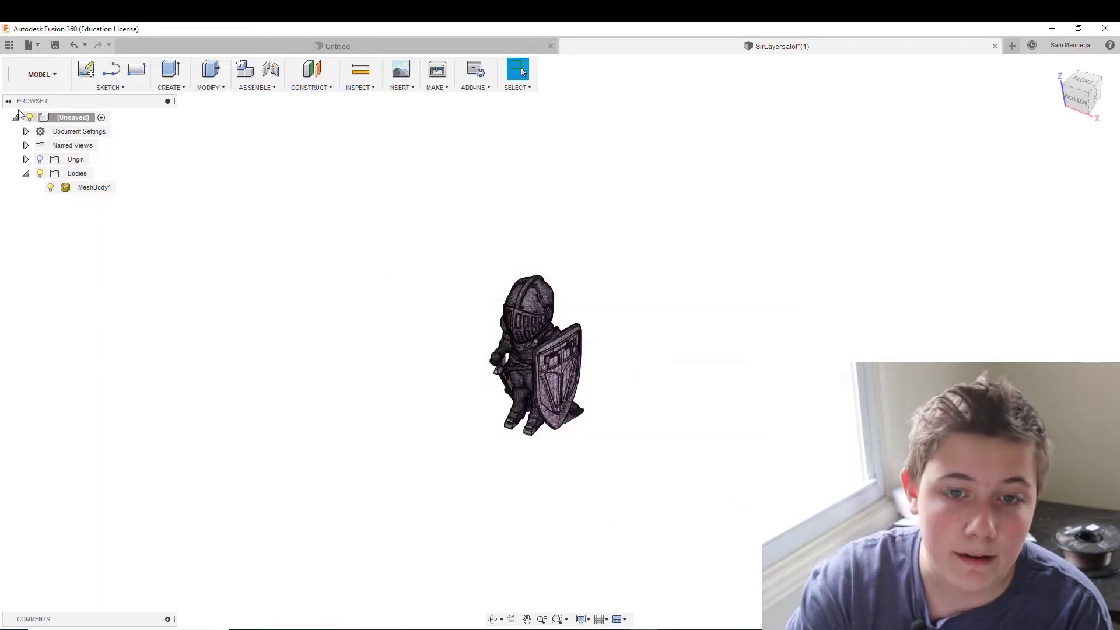
# - Switch to the Mesh workspace and window-select the whole knight mesh
pyautogui.click(47, 75)
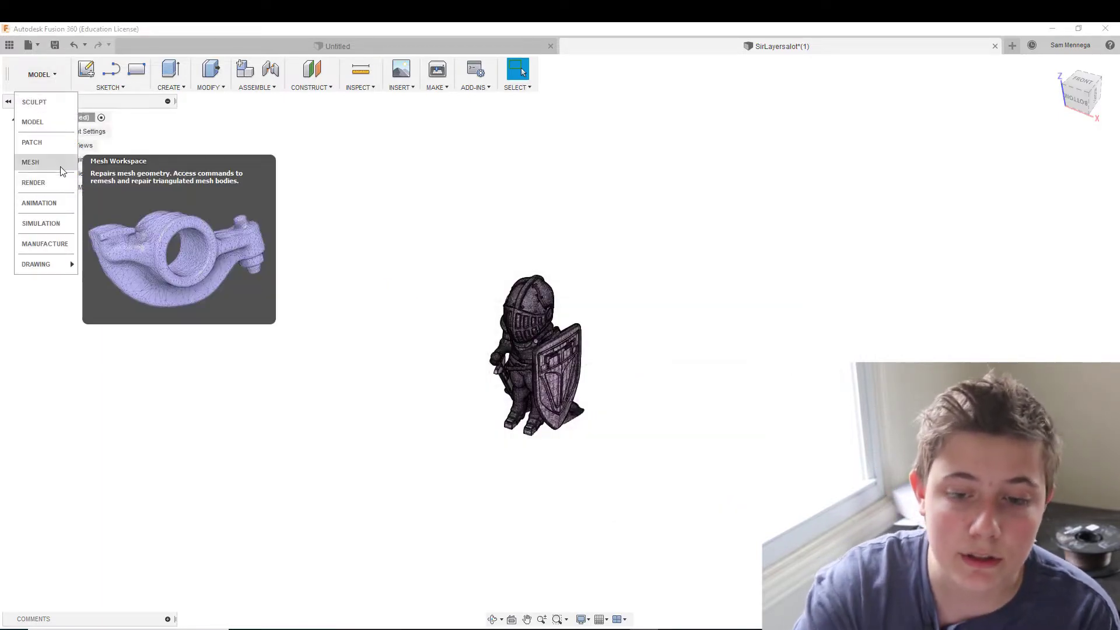
pyautogui.click(62, 170)
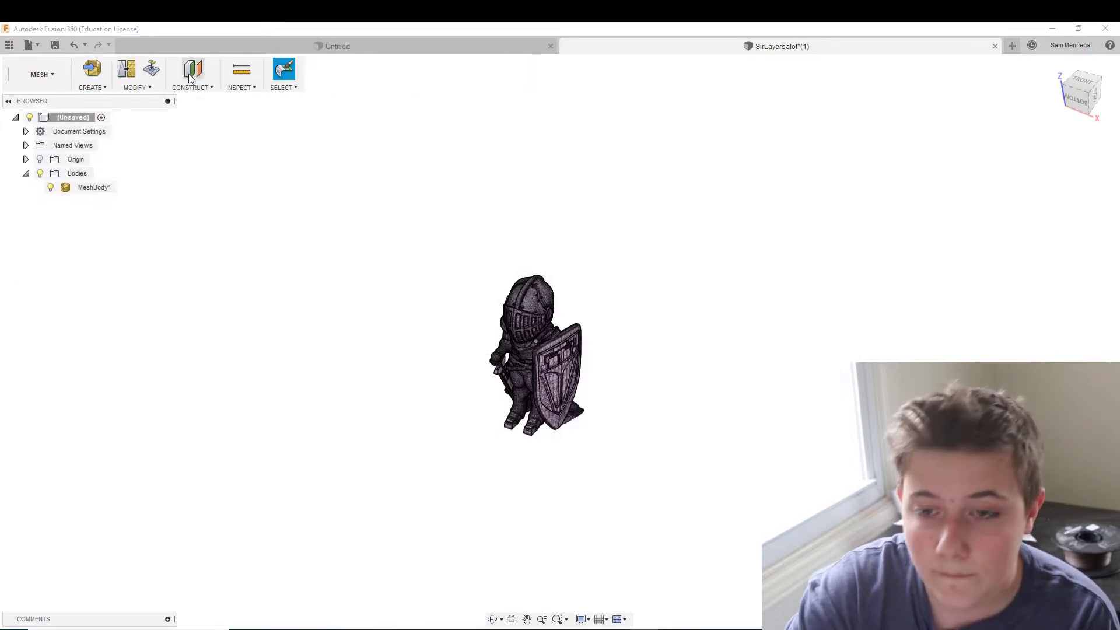
pyautogui.click(290, 87)
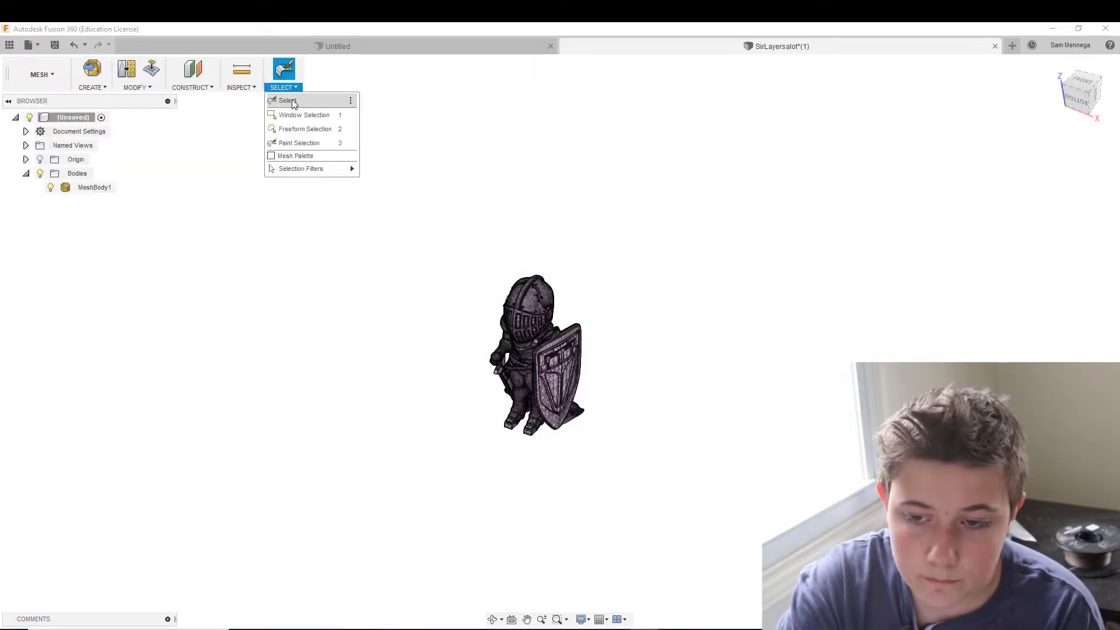
pyautogui.click(299, 117)
pyautogui.moveTo(436, 211); pyautogui.dragTo(634, 502)
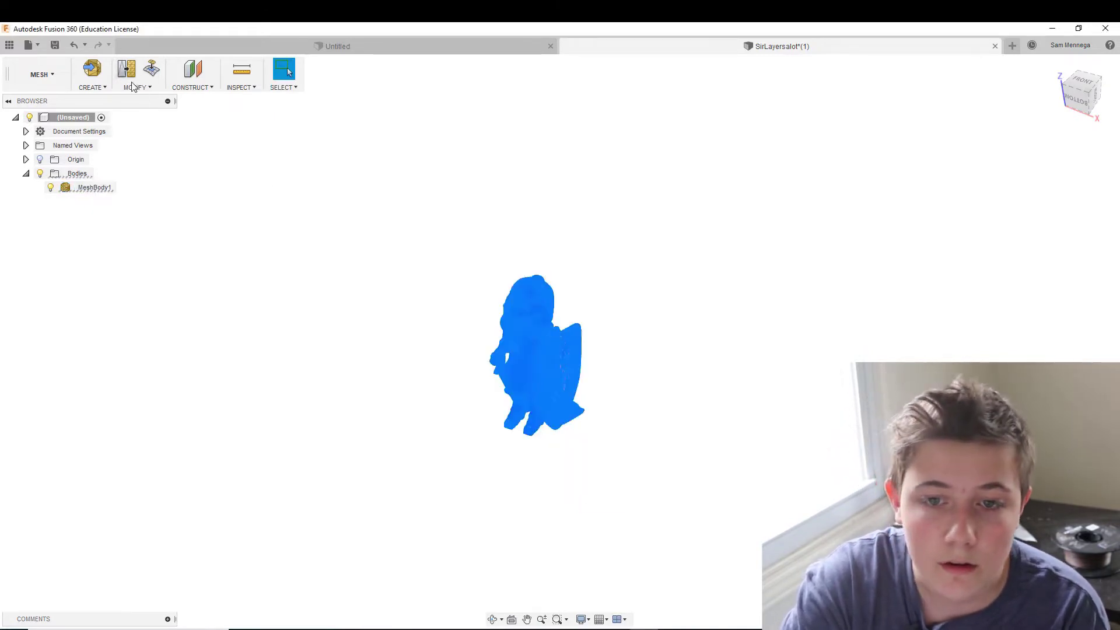
# - Reduce the knight mesh uniformly to a 50000 face count
pyautogui.click(133, 86)
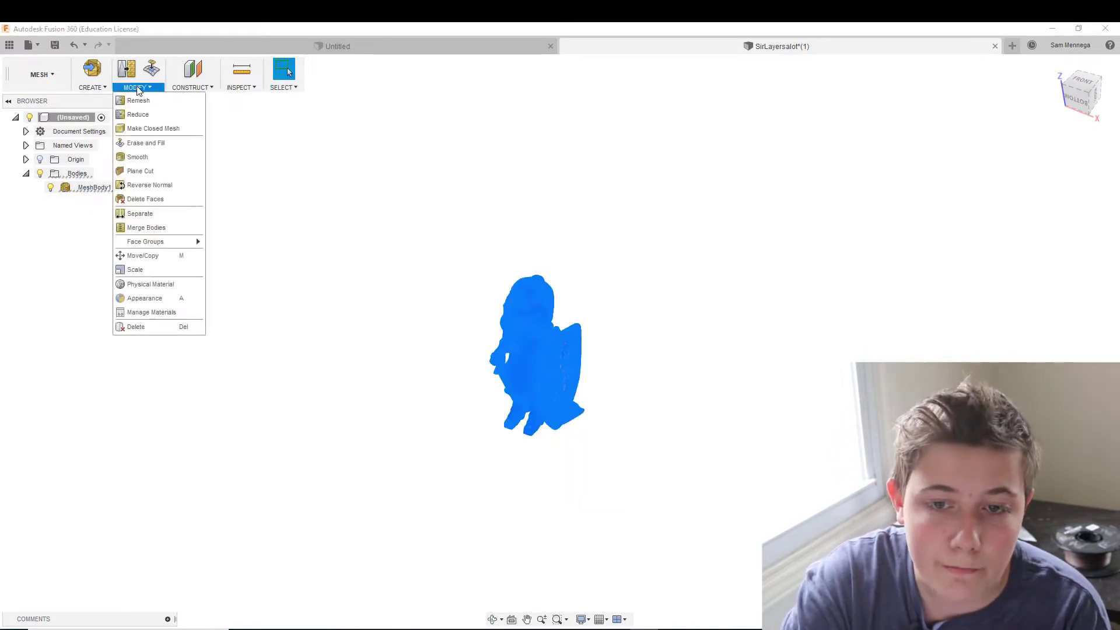
pyautogui.click(148, 114)
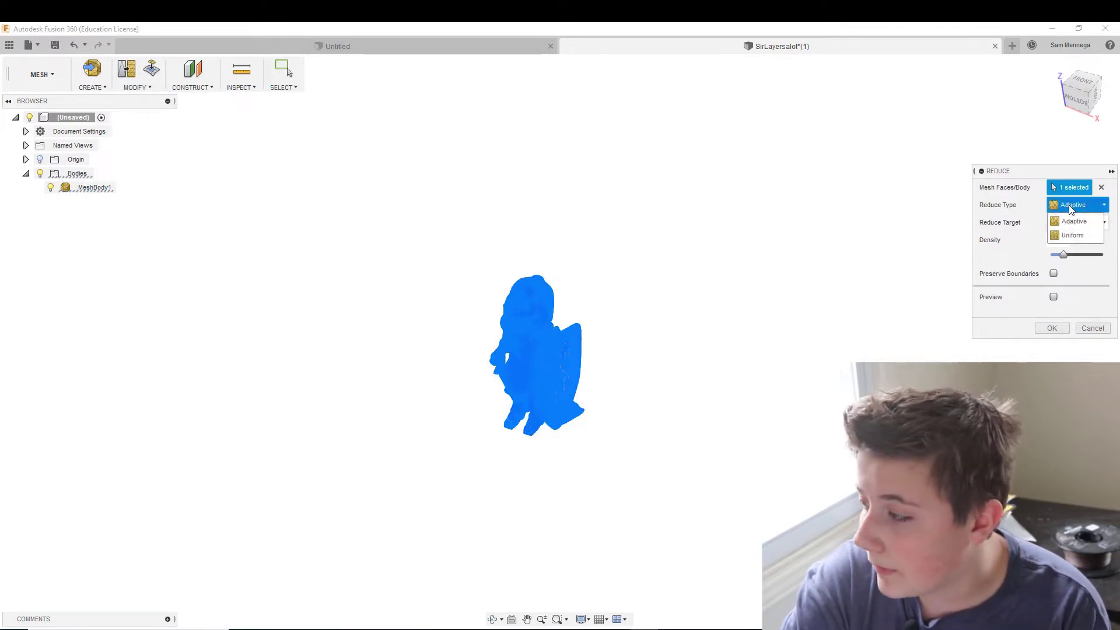
pyautogui.click(1068, 221)
pyautogui.click(1065, 222)
pyautogui.click(1073, 250)
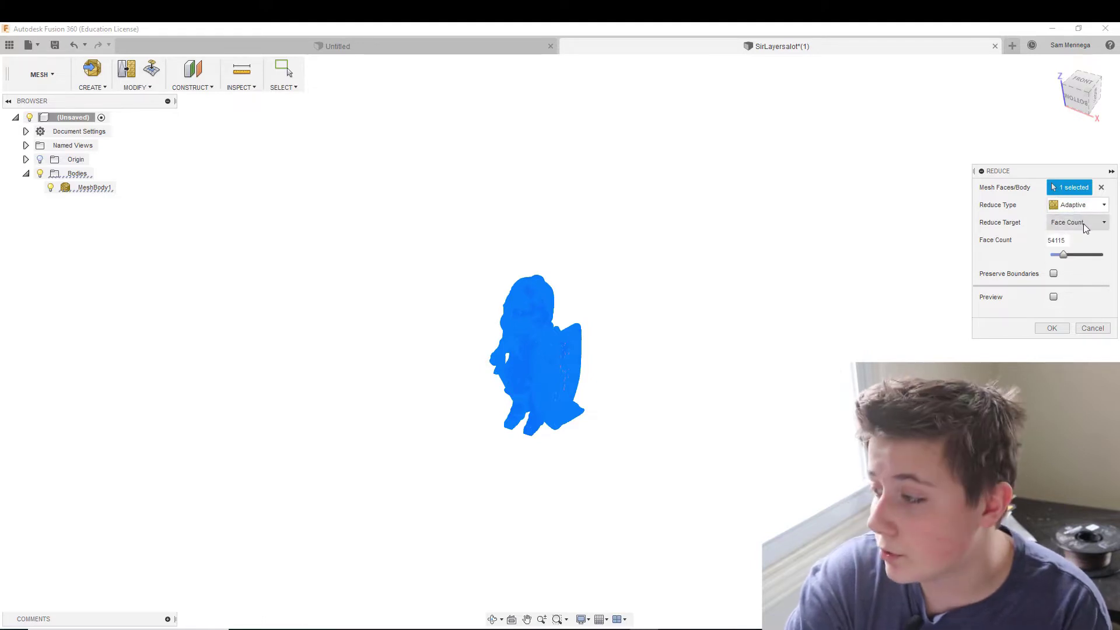
pyautogui.doubleClick(1057, 240)
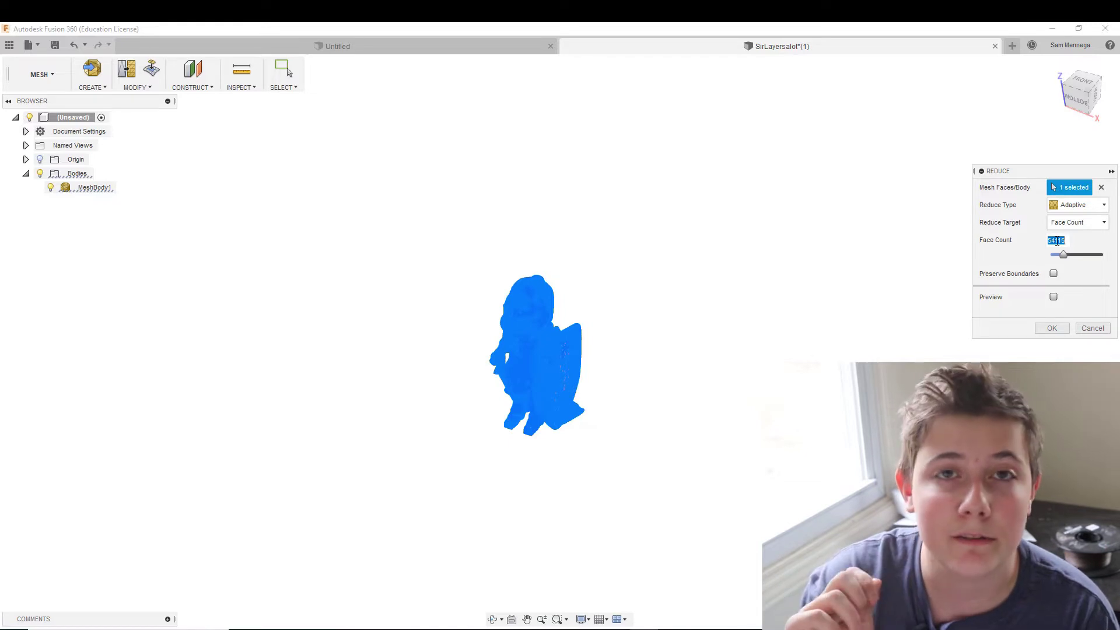
pyautogui.write('0000')
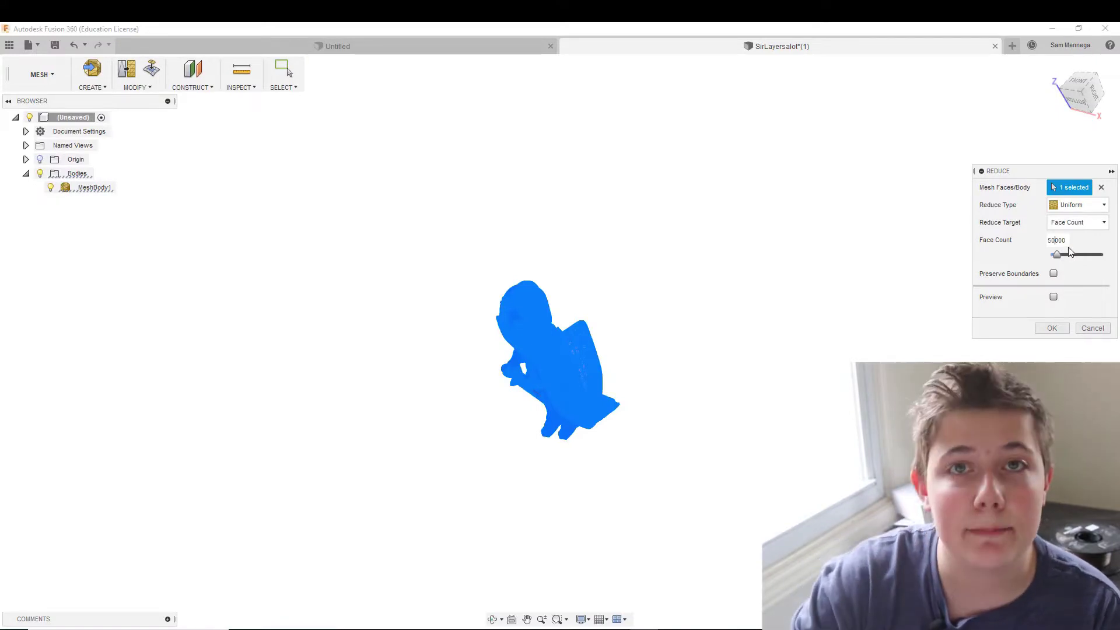
pyautogui.click(1050, 329)
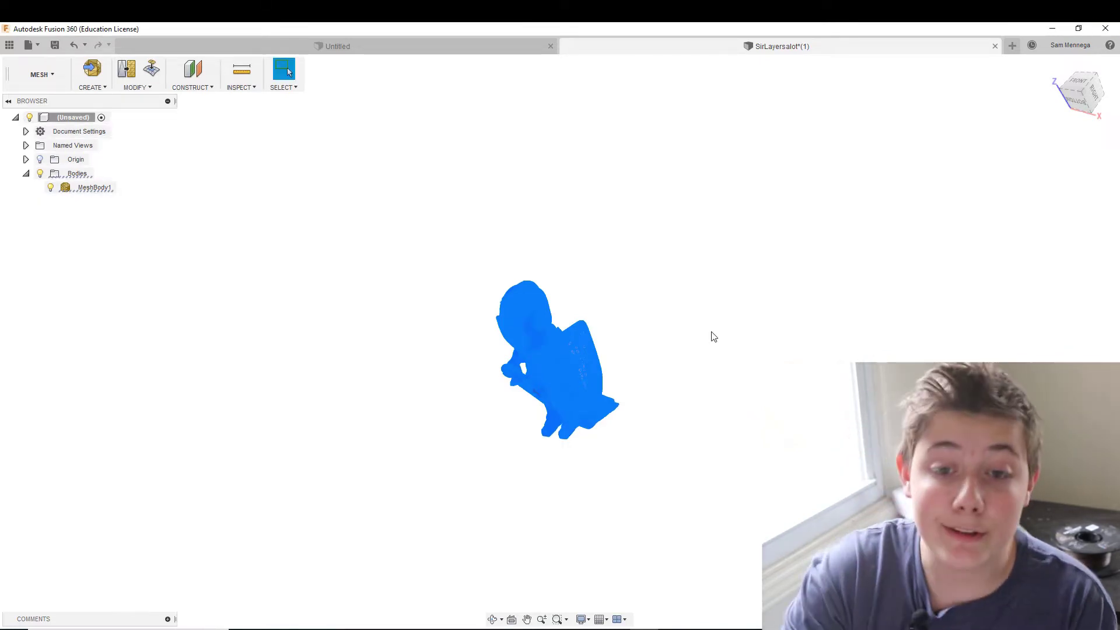
pyautogui.click(42, 74)
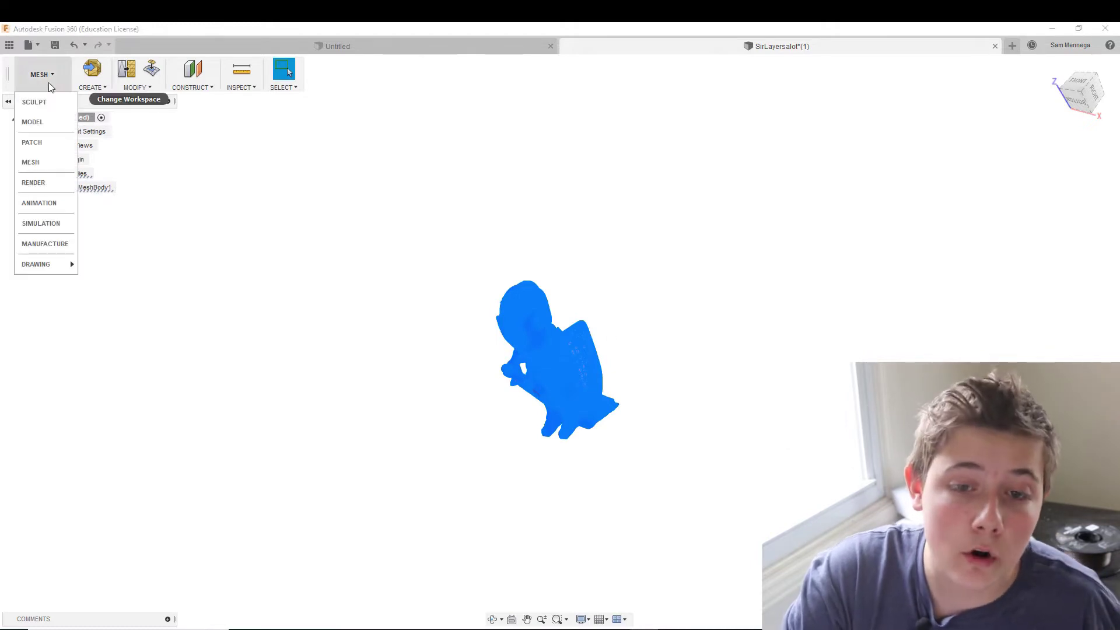
# - Back in Model, convert MeshBody1 into solid Body1 via Mesh to BRep, then hide MeshBody1
pyautogui.click(58, 120)
pyautogui.rightClick(86, 188)
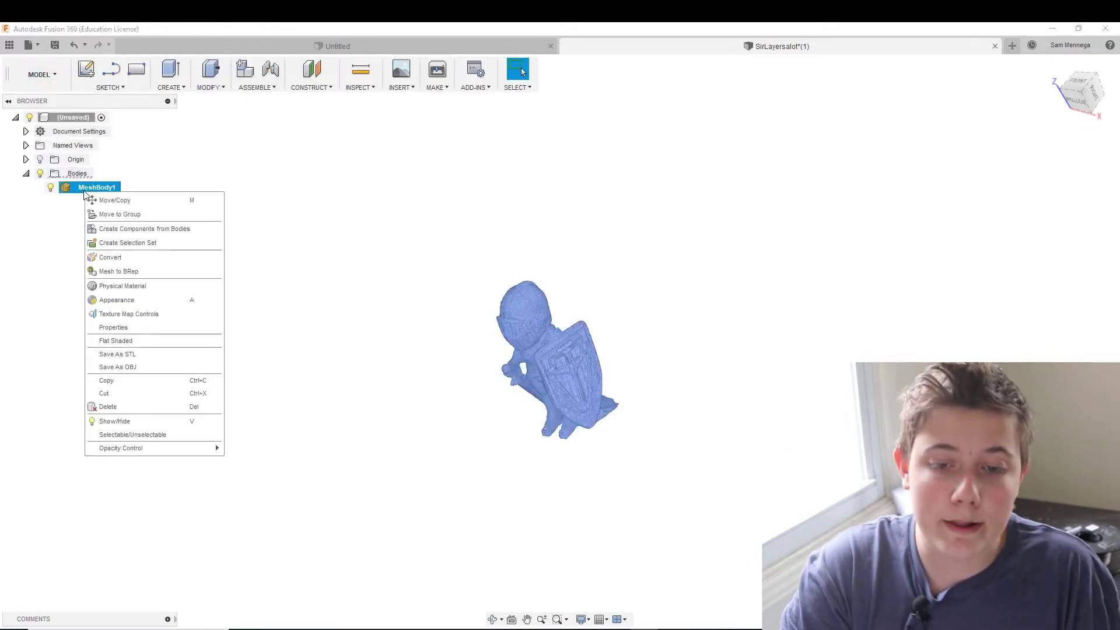
pyautogui.click(114, 272)
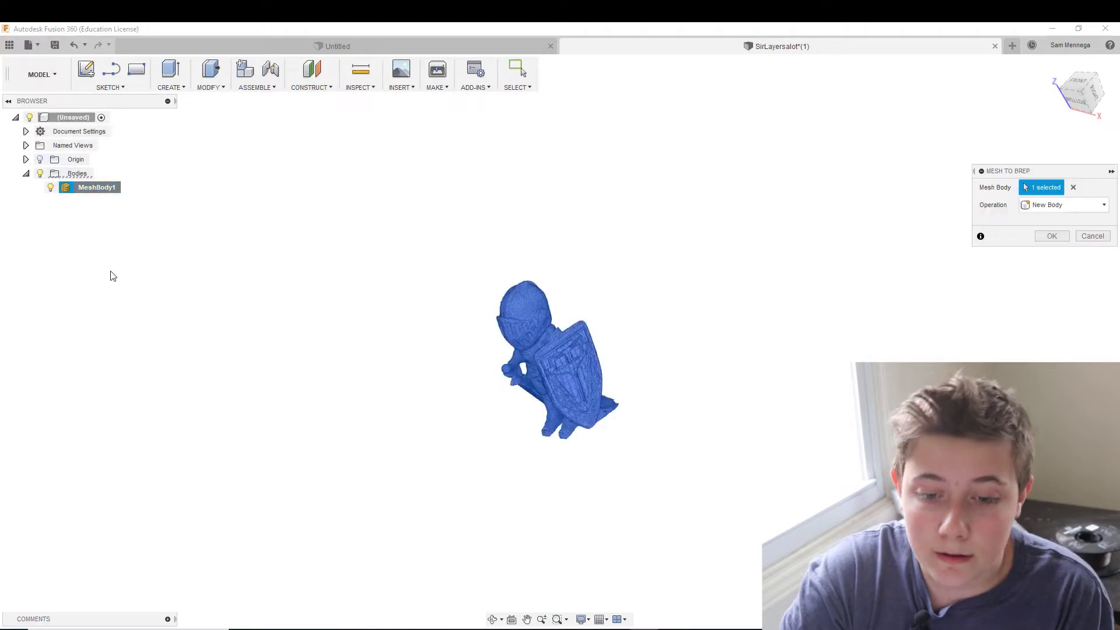
pyautogui.click(1051, 235)
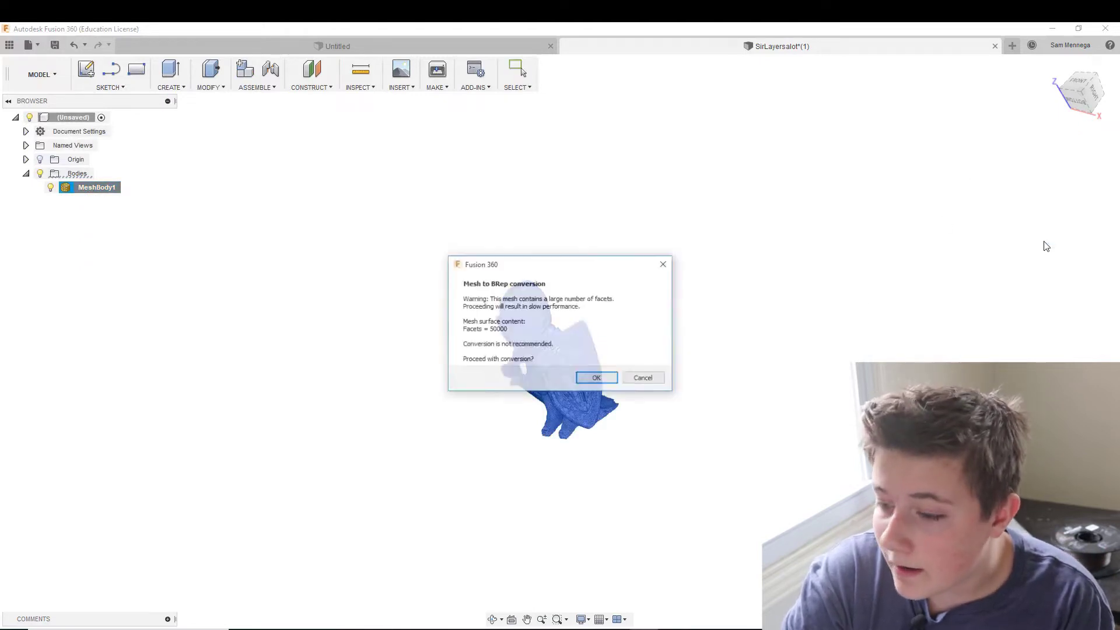
pyautogui.click(600, 379)
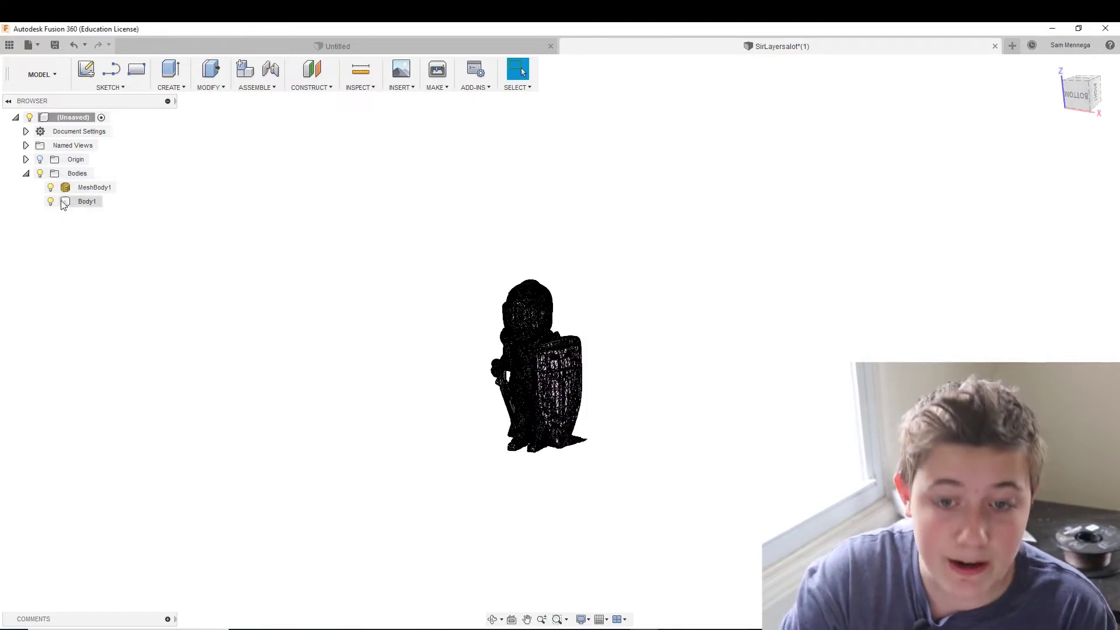
pyautogui.click(51, 188)
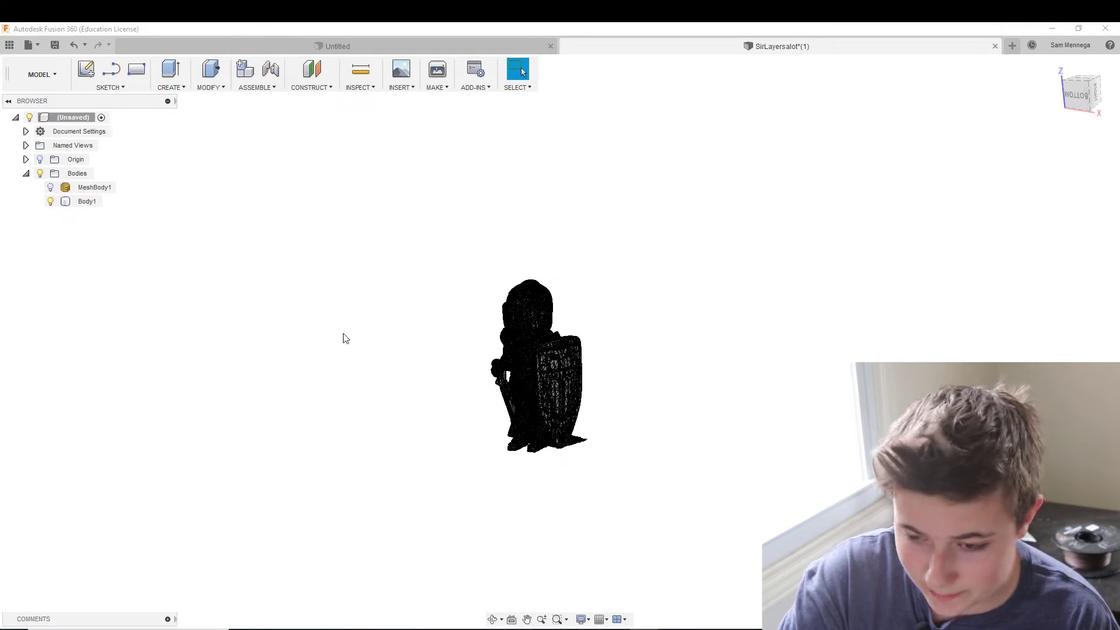
# - Inspect the solid Body1 knight and reorient the view with the ViewCube
pyautogui.click(88, 204)
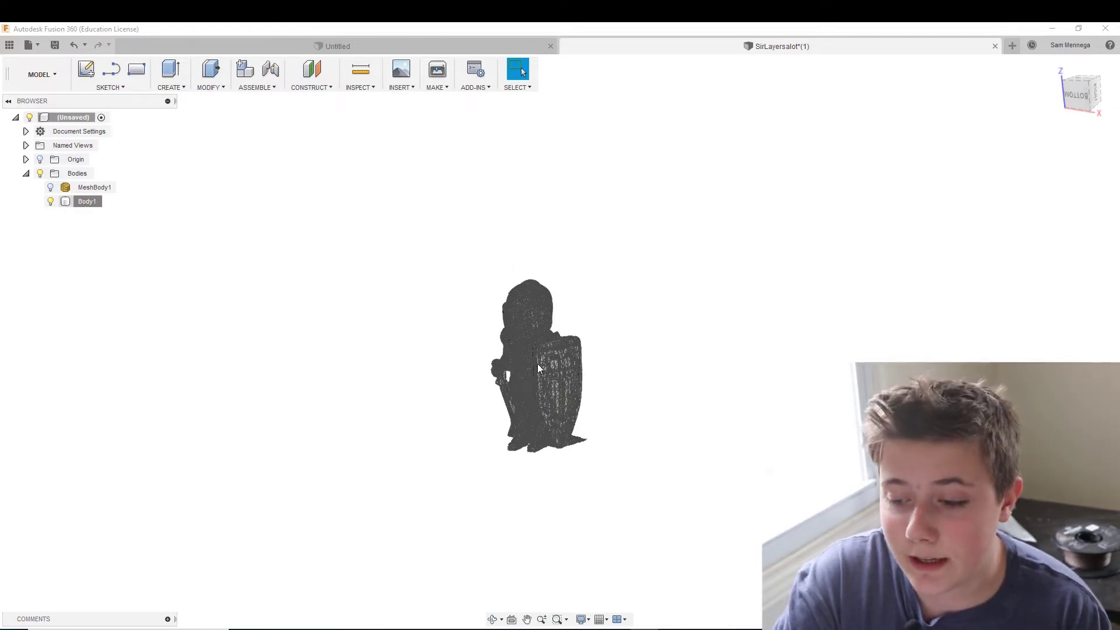
pyautogui.scroll(-1, 537, 363)
pyautogui.click(489, 366)
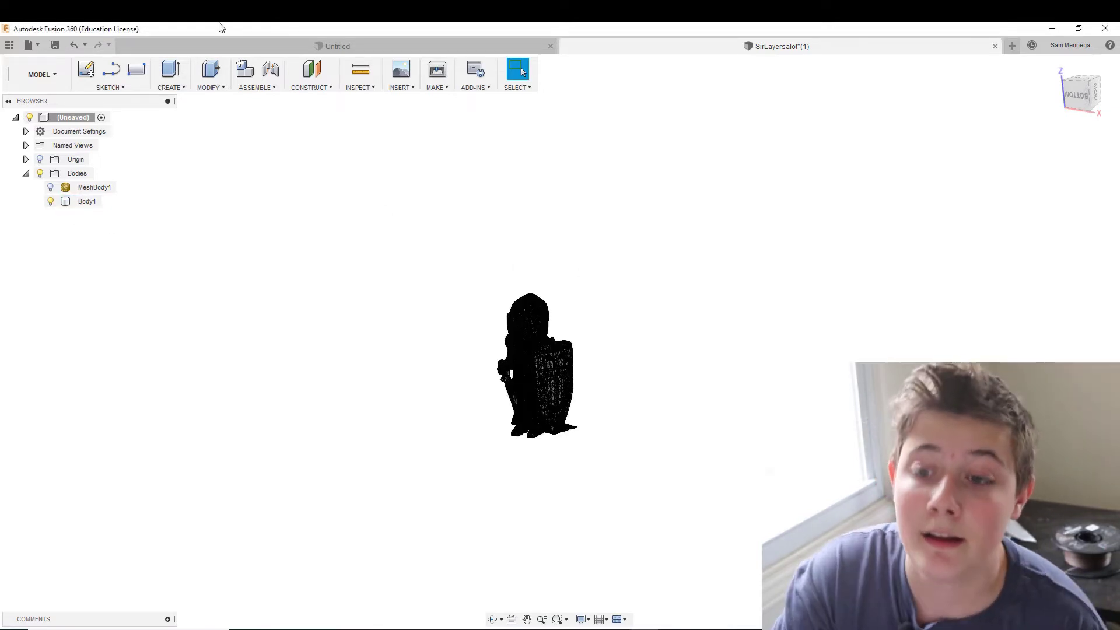
pyautogui.scroll(2, 615, 320)
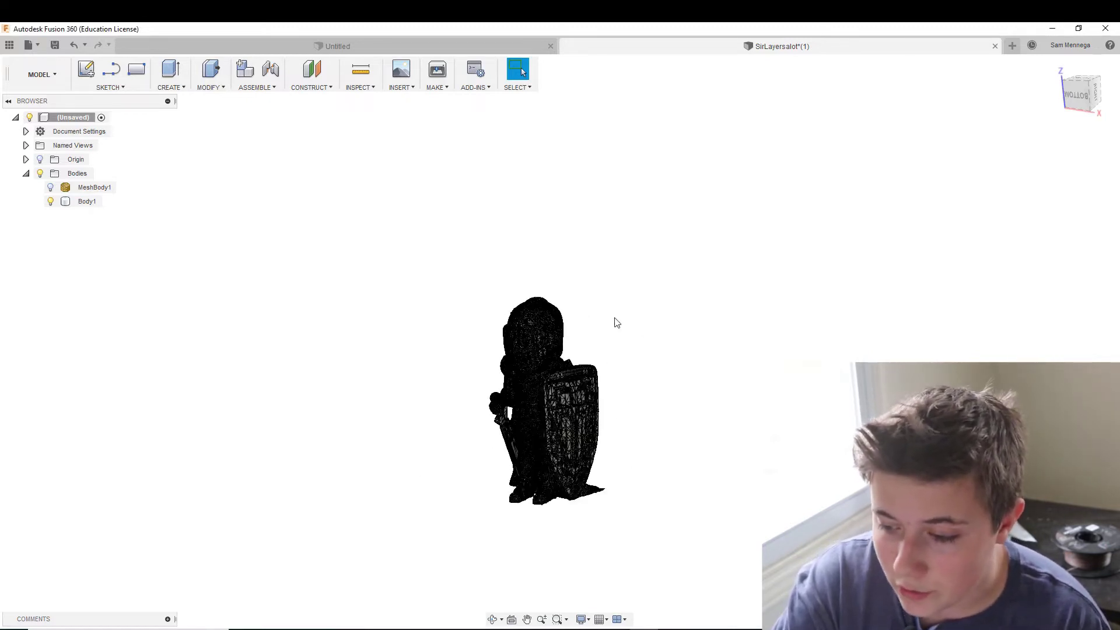
pyautogui.click(1078, 103)
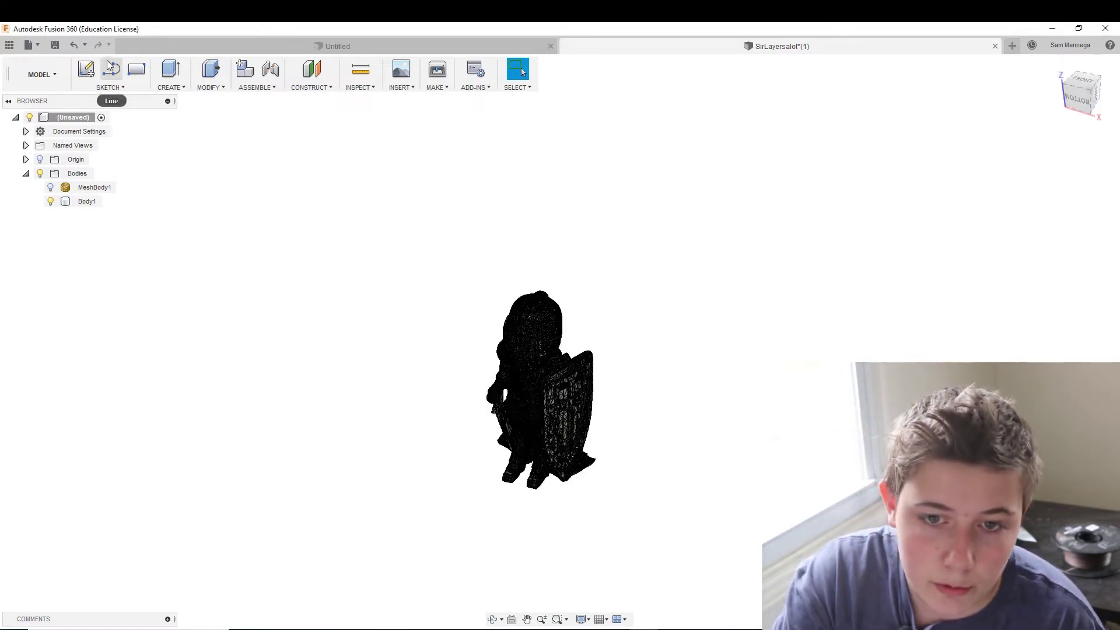
# - Start a sketch on the front origin plane facing the knight
pyautogui.click(88, 68)
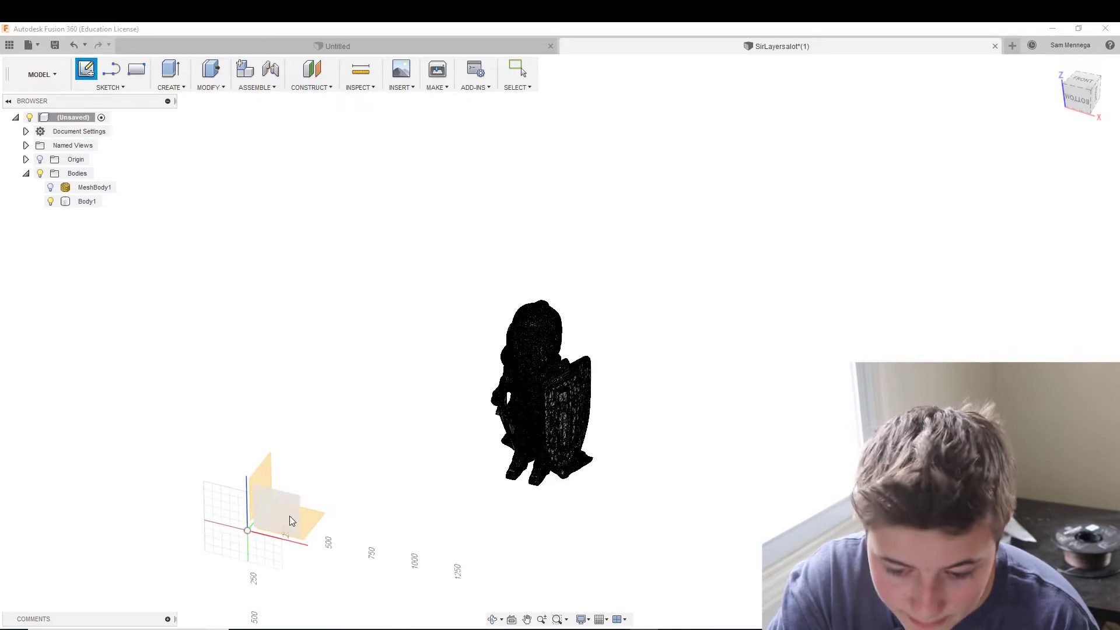
pyautogui.click(291, 520)
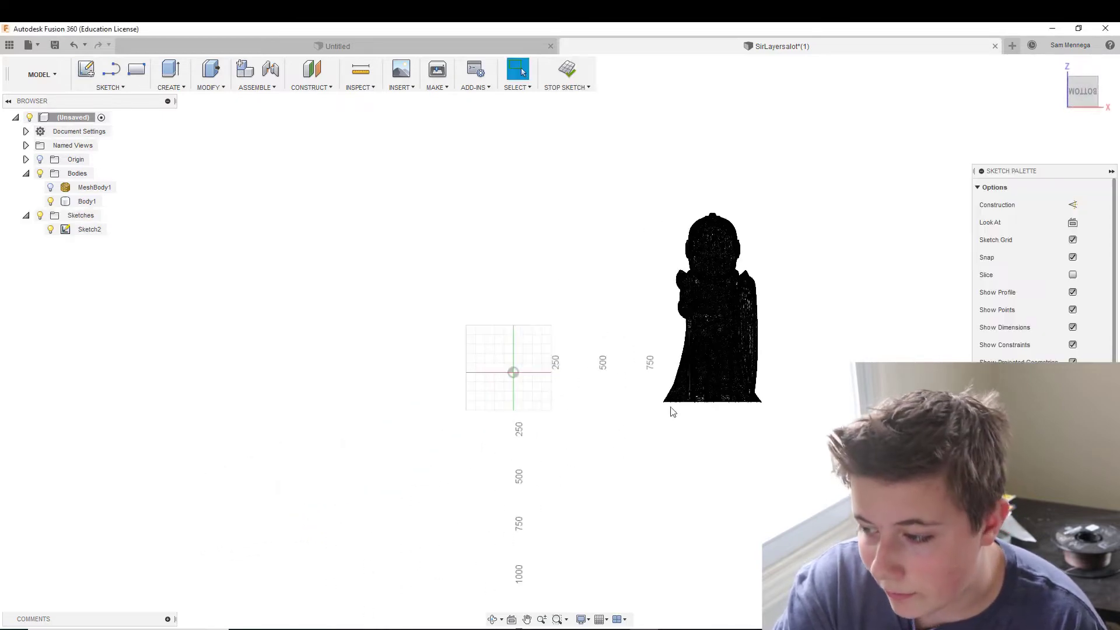
pyautogui.scroll(5, 882, 341)
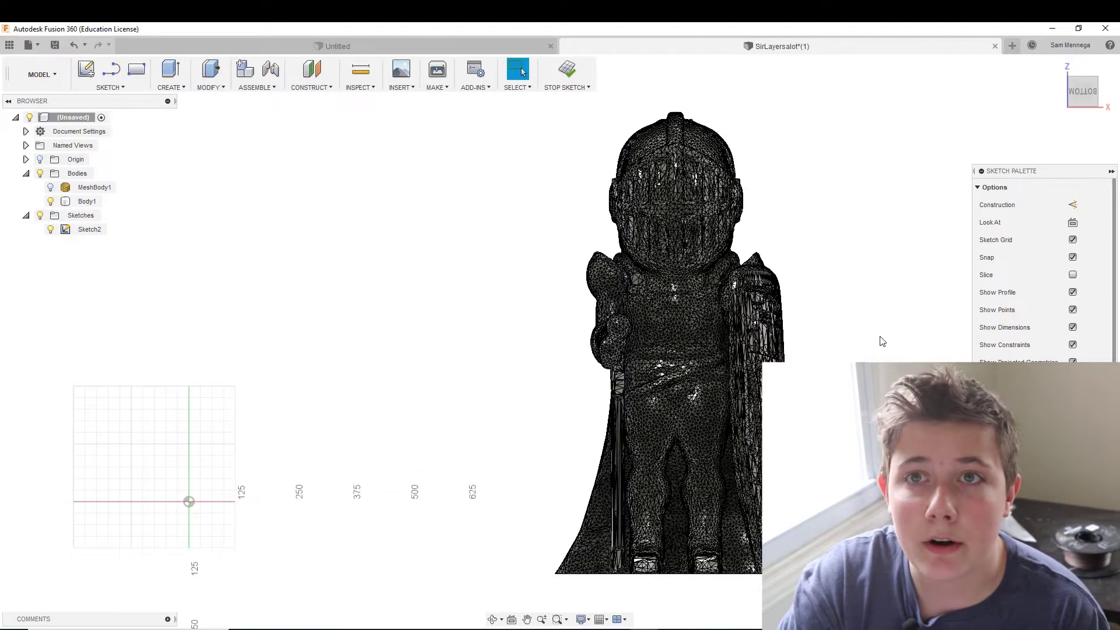
# - Draw the first rectangle and drag its top-right corner onto the knight's centre
pyautogui.click(134, 70)
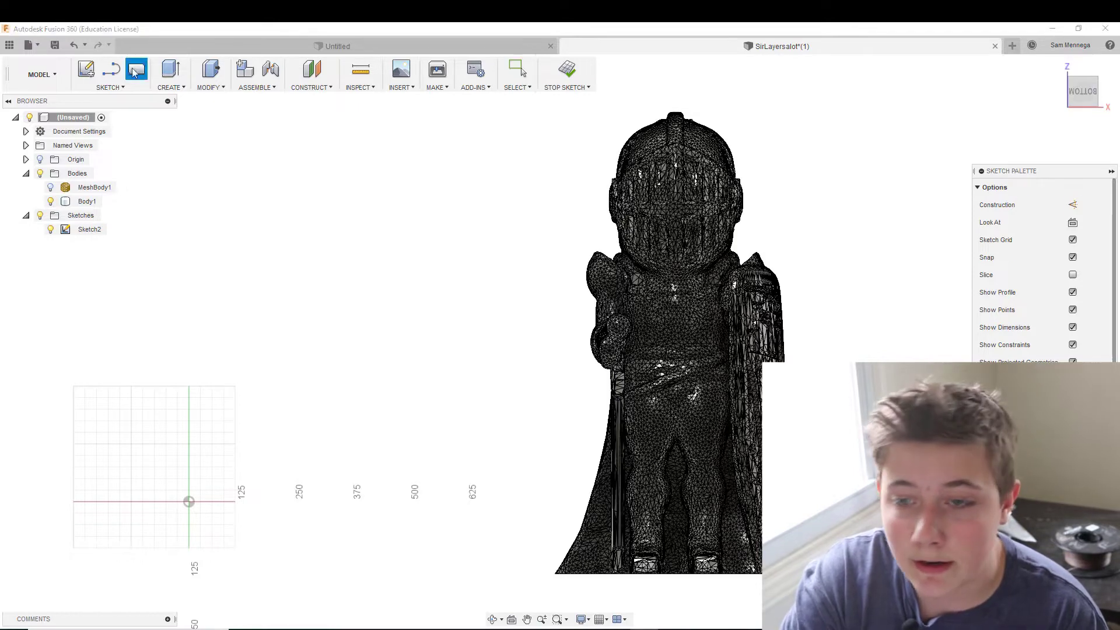
pyautogui.click(546, 99)
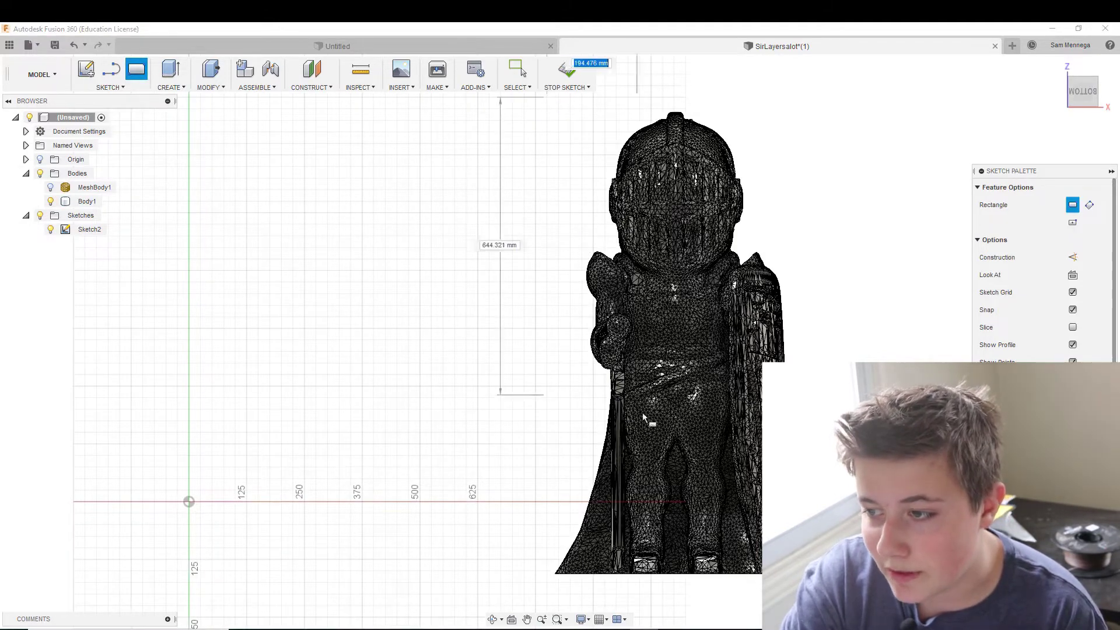
pyautogui.click(678, 592)
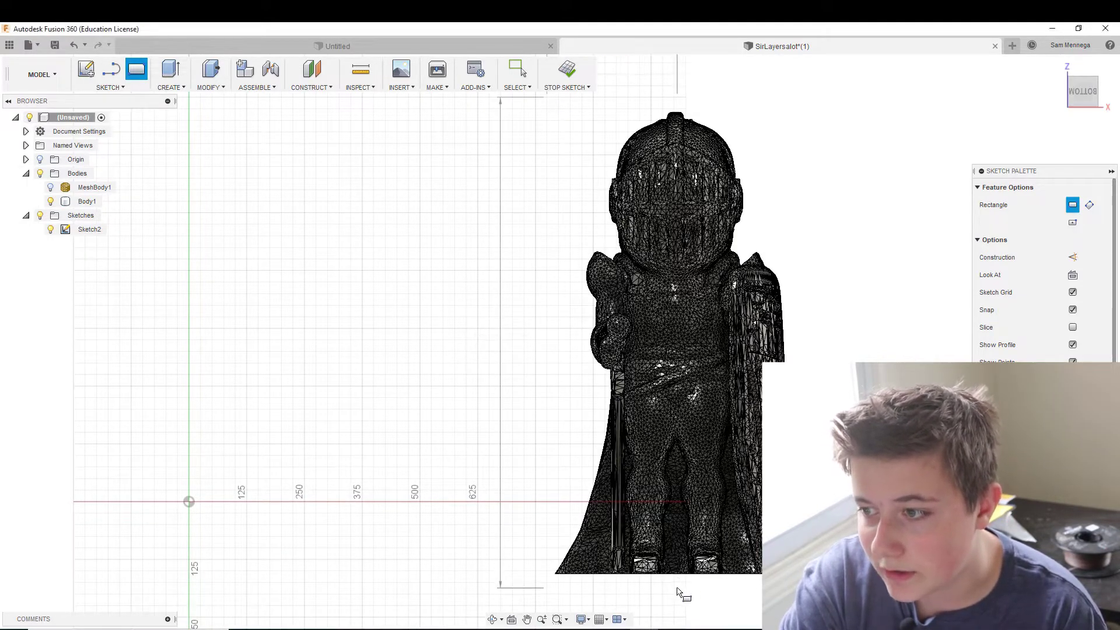
pyautogui.scroll(2, 670, 234)
pyautogui.scroll(-5, 669, 117)
pyautogui.scroll(3, 670, 118)
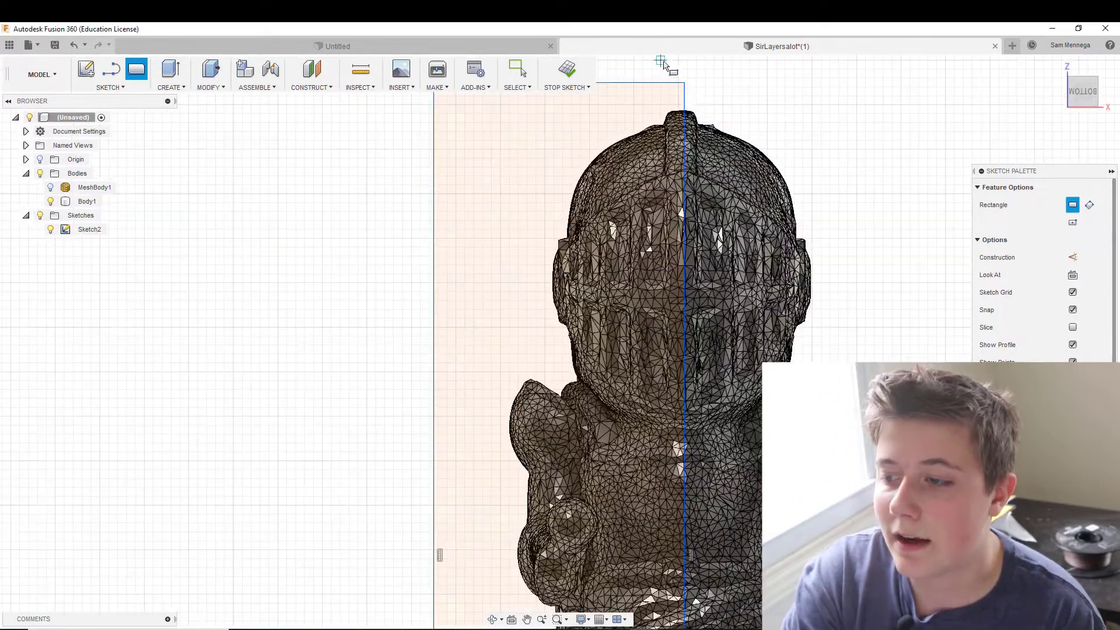
pyautogui.scroll(3, 717, 144)
pyautogui.scroll(-2, 758, 520)
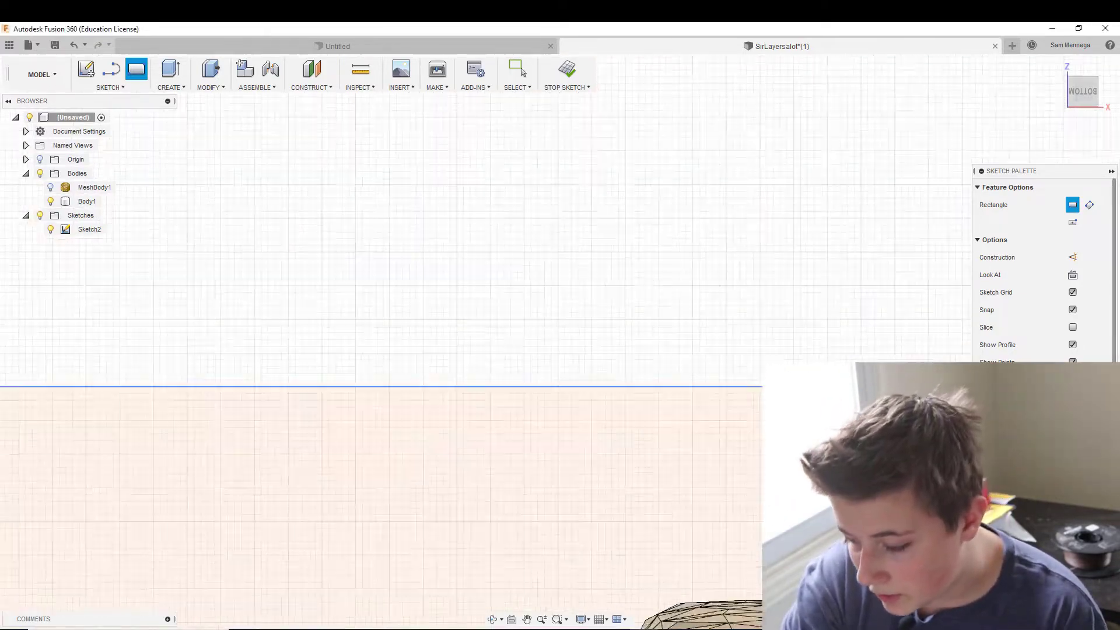
pyautogui.scroll(4, 758, 521)
pyautogui.scroll(-1, 752, 408)
pyautogui.scroll(4, 750, 593)
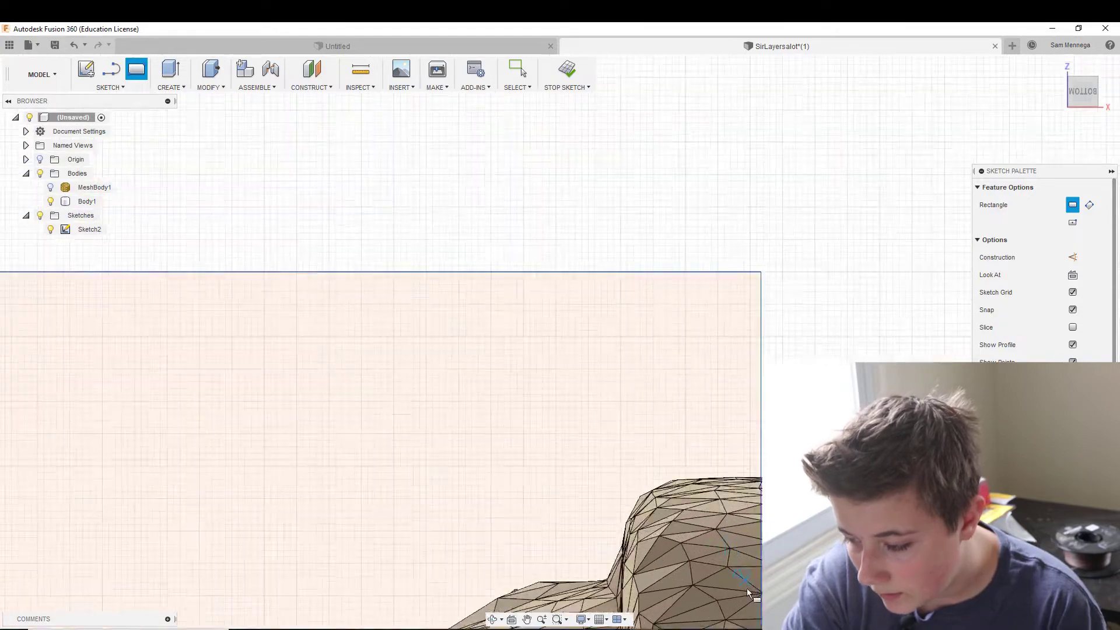
pyautogui.press('Escape')
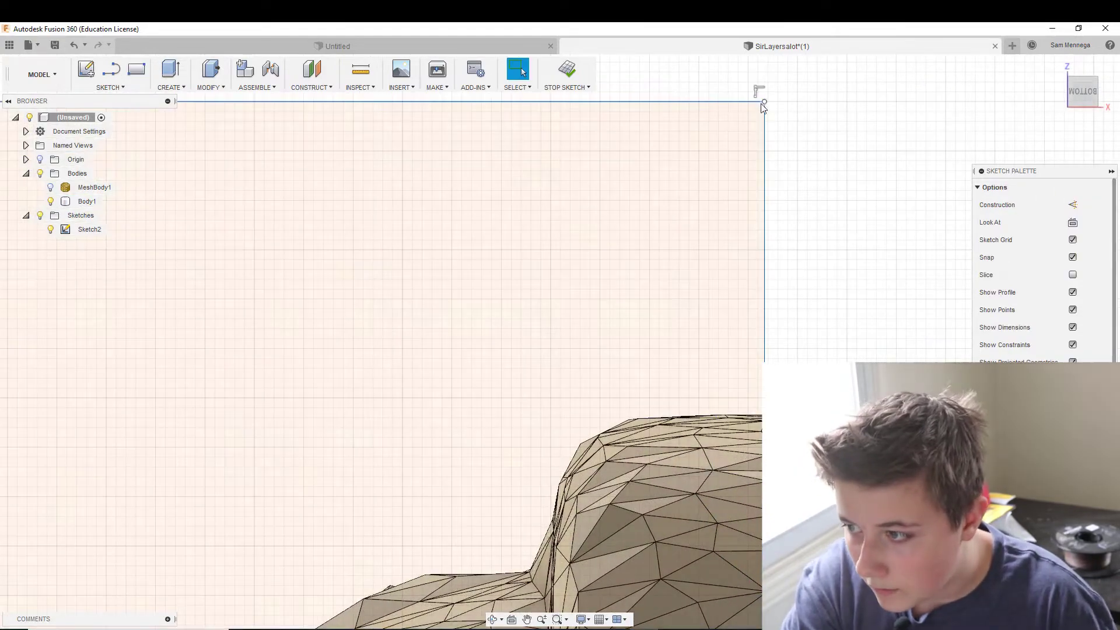
pyautogui.moveTo(765, 102); pyautogui.dragTo(730, 112)
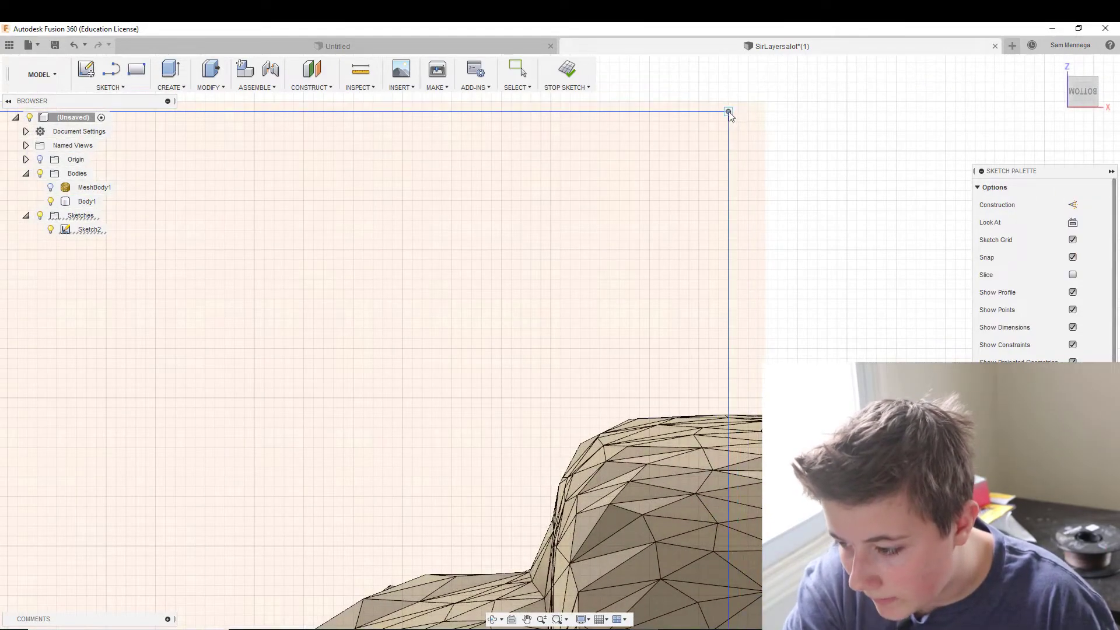
pyautogui.scroll(-3, 774, 335)
pyautogui.scroll(-5, 774, 336)
# - Draw a second rectangle, about 675 by 437 mm, across the knight's lower half and finish the sketch
pyautogui.press('r')
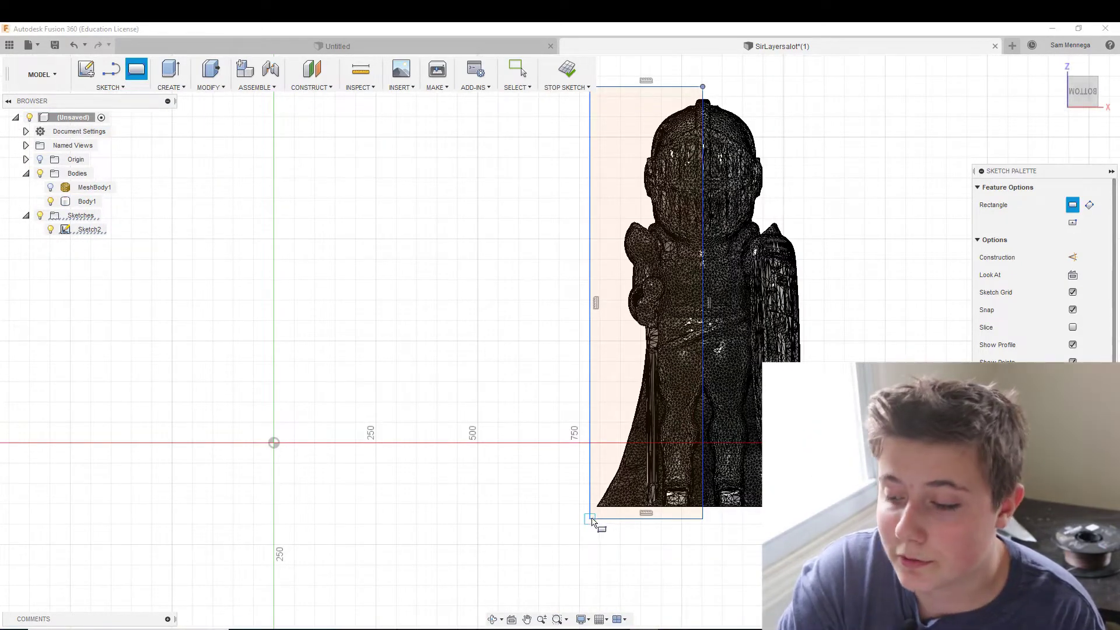
pyautogui.click(590, 518)
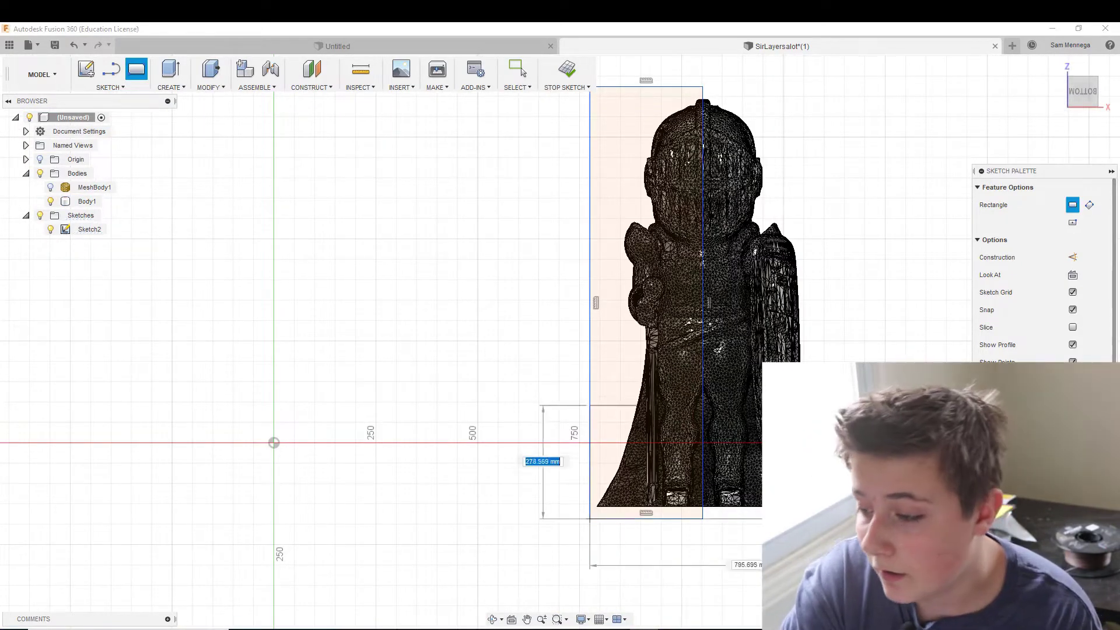
pyautogui.click(865, 330)
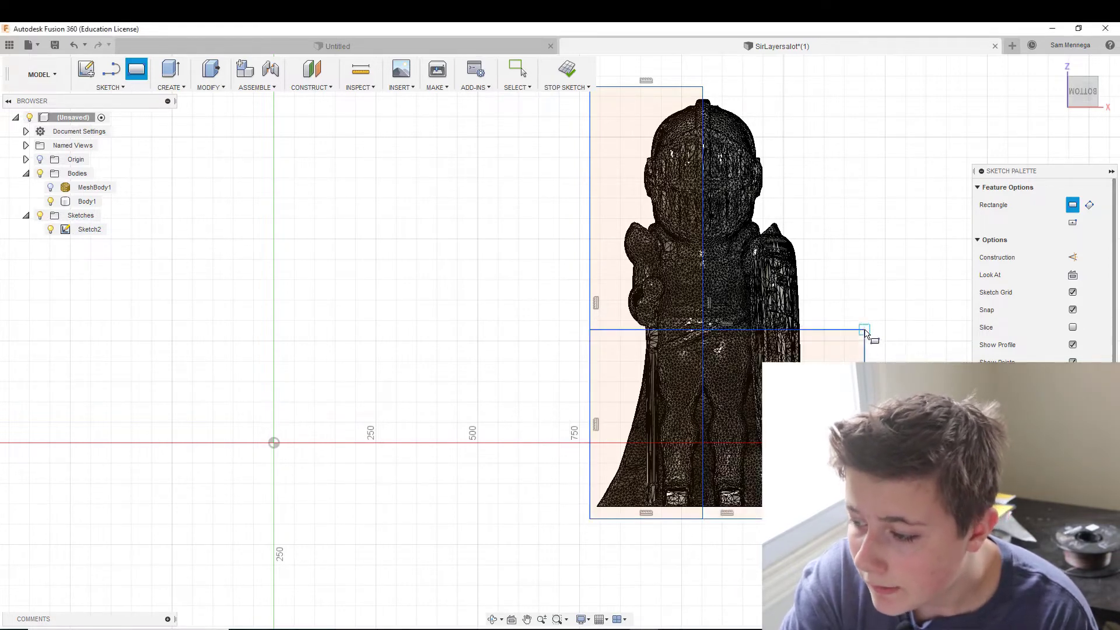
pyautogui.scroll(-2, 742, 398)
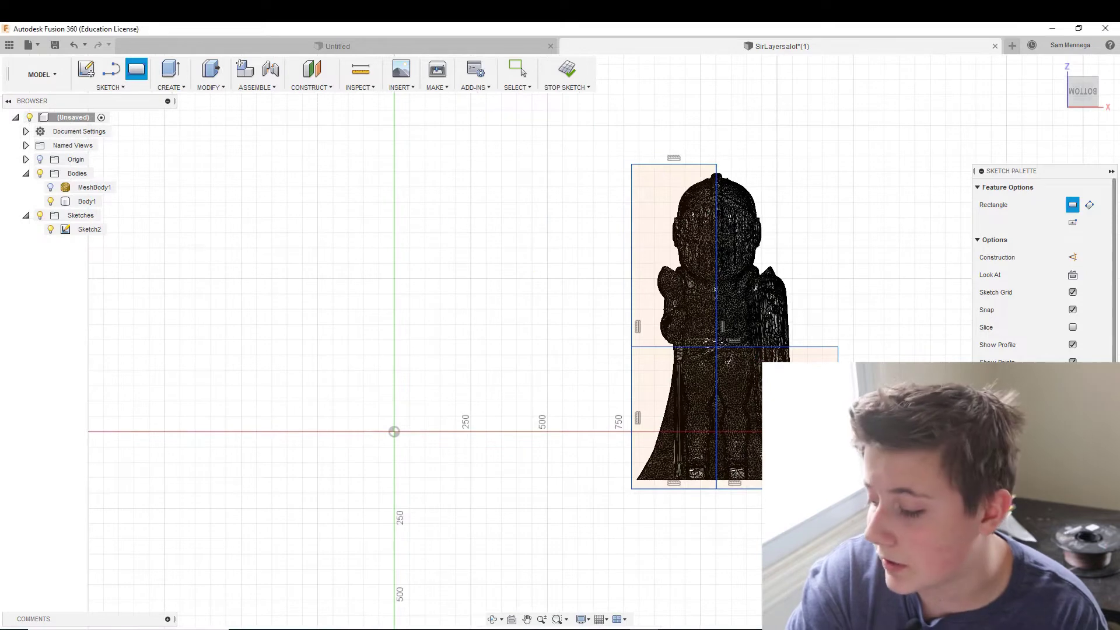
pyautogui.click(566, 68)
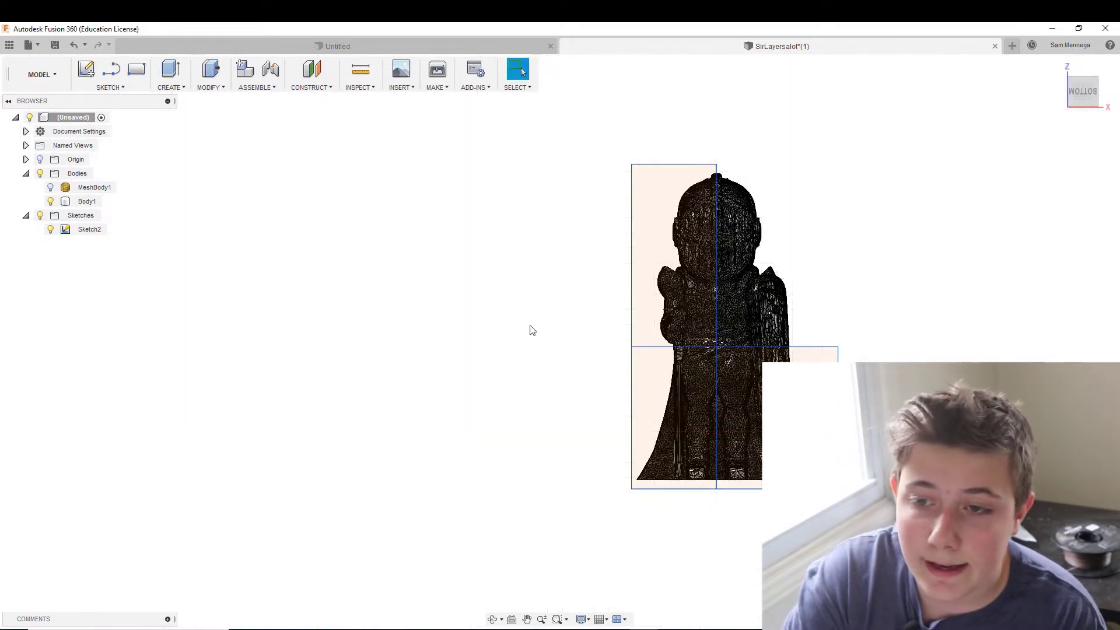
# - Turn on design history capture and create a 90° angled plane through the vertical sketch line
pyautogui.rightClick(52, 117)
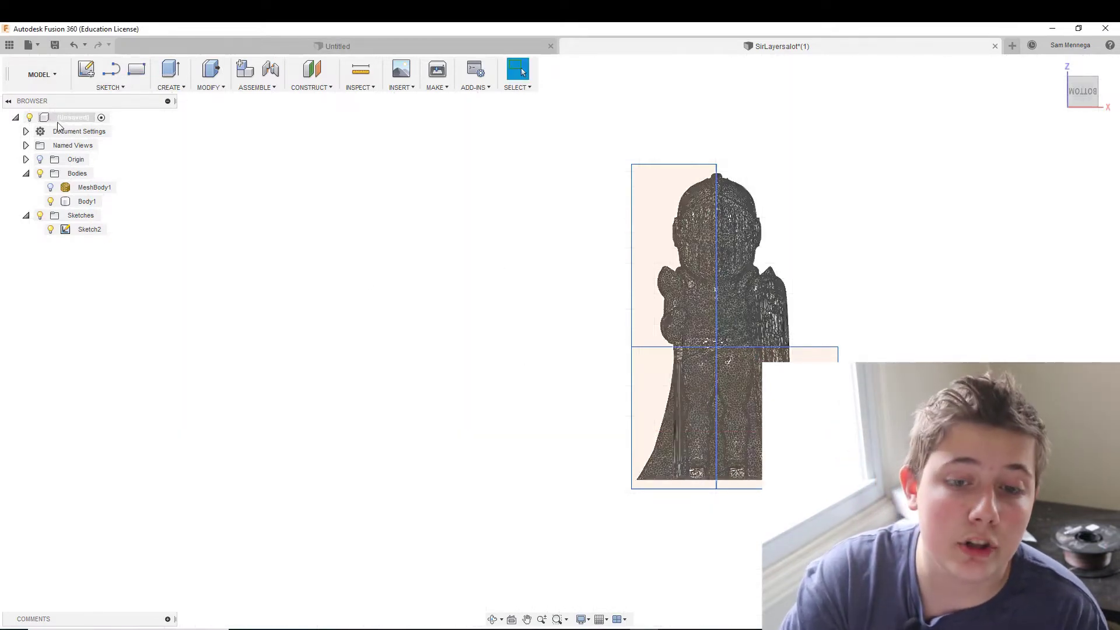
pyautogui.click(102, 361)
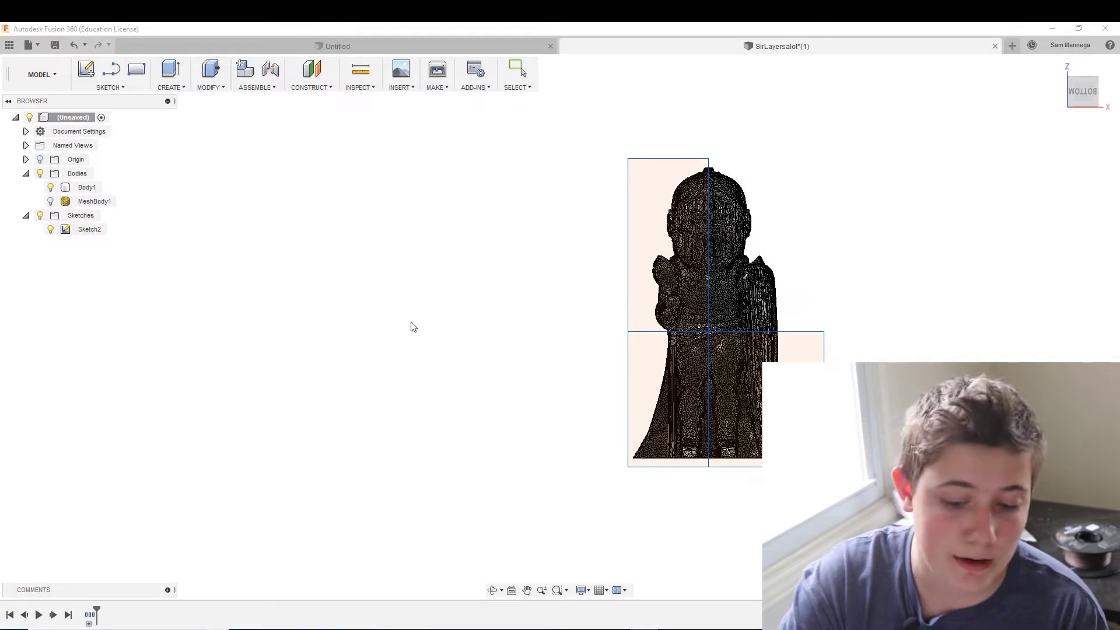
pyautogui.click(326, 88)
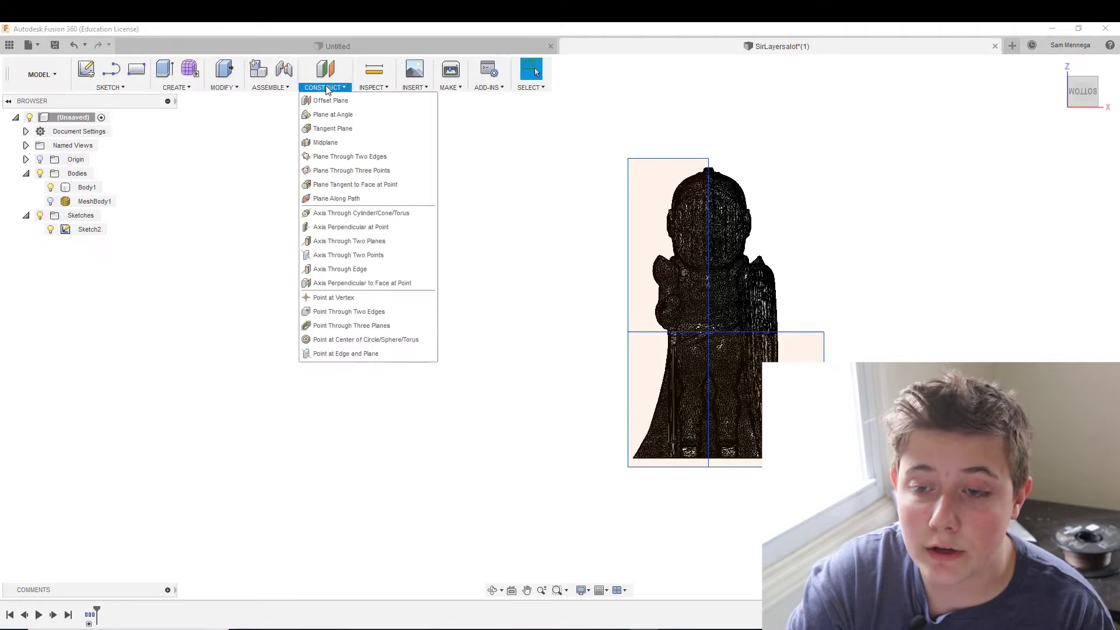
pyautogui.click(352, 114)
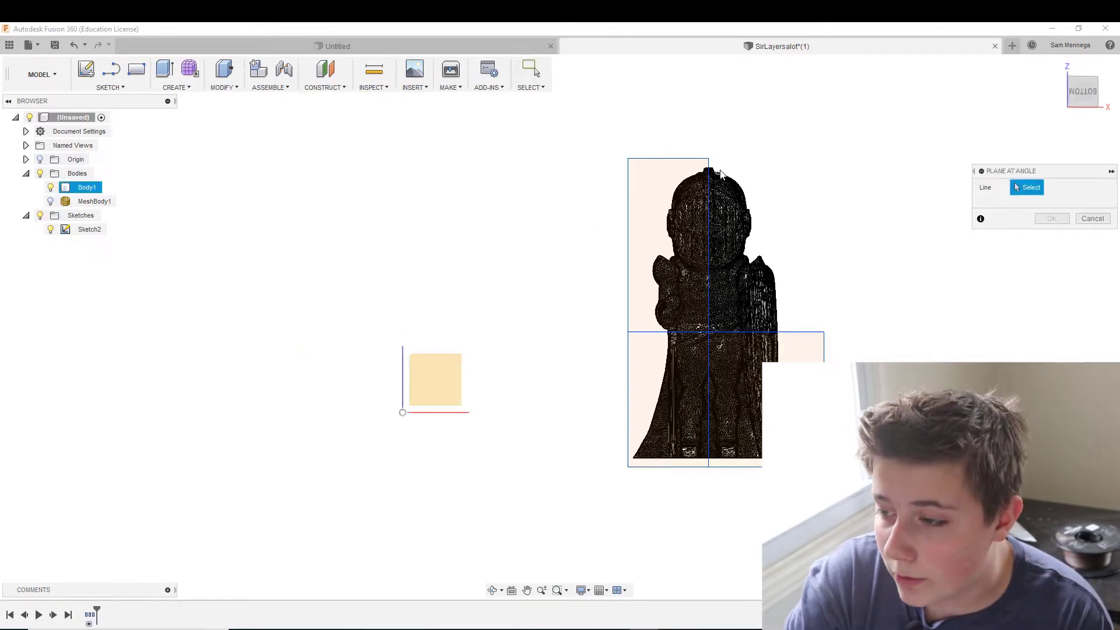
pyautogui.click(708, 169)
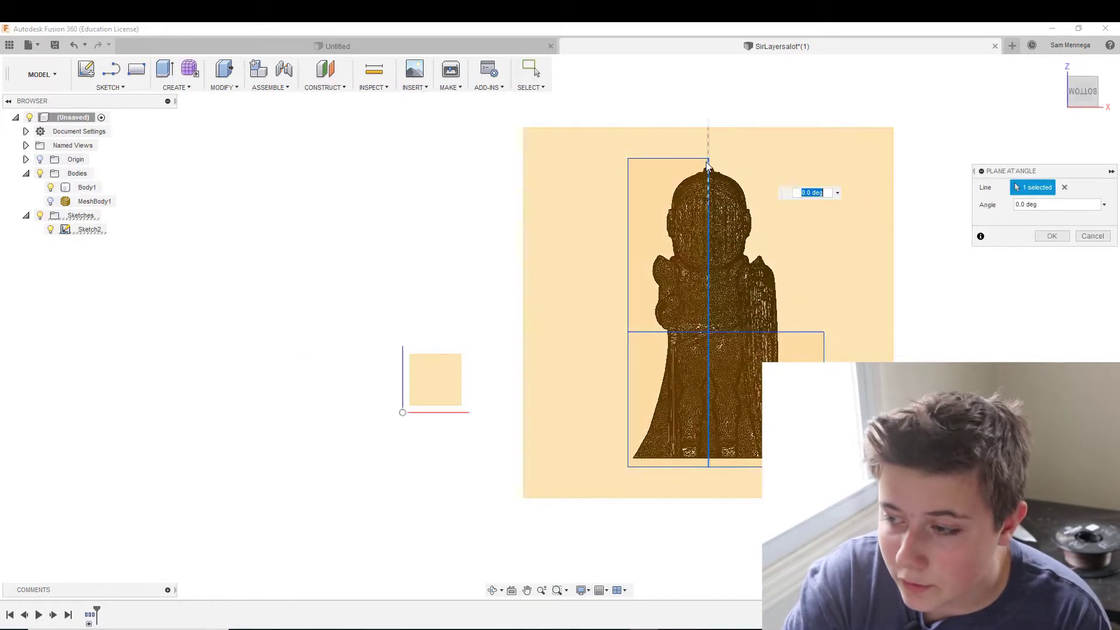
pyautogui.click(1083, 105)
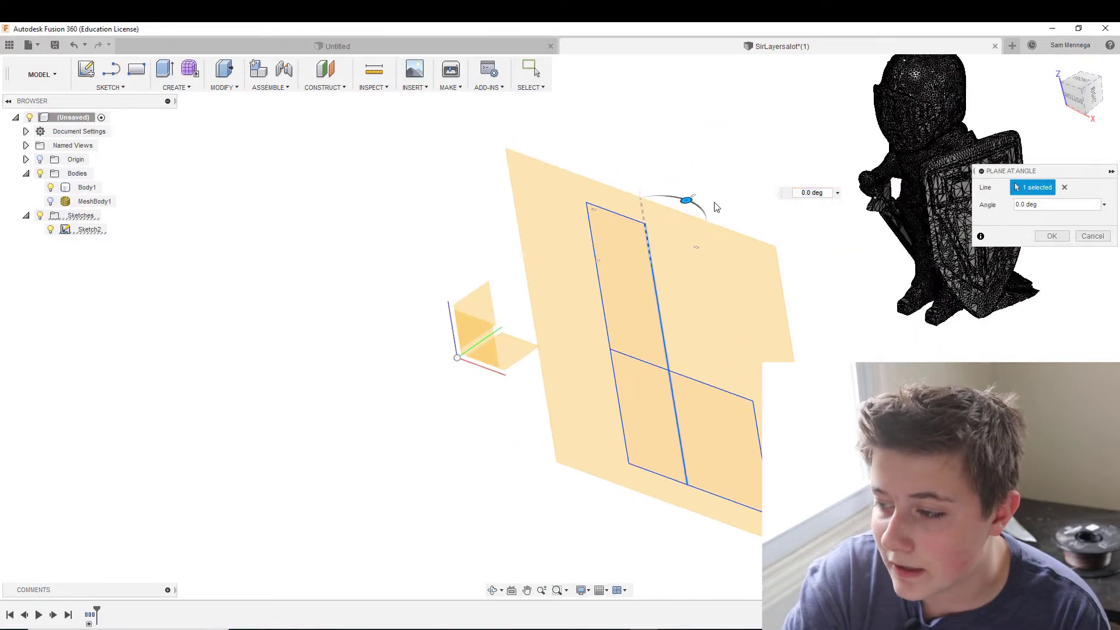
pyautogui.tripleClick(808, 193)
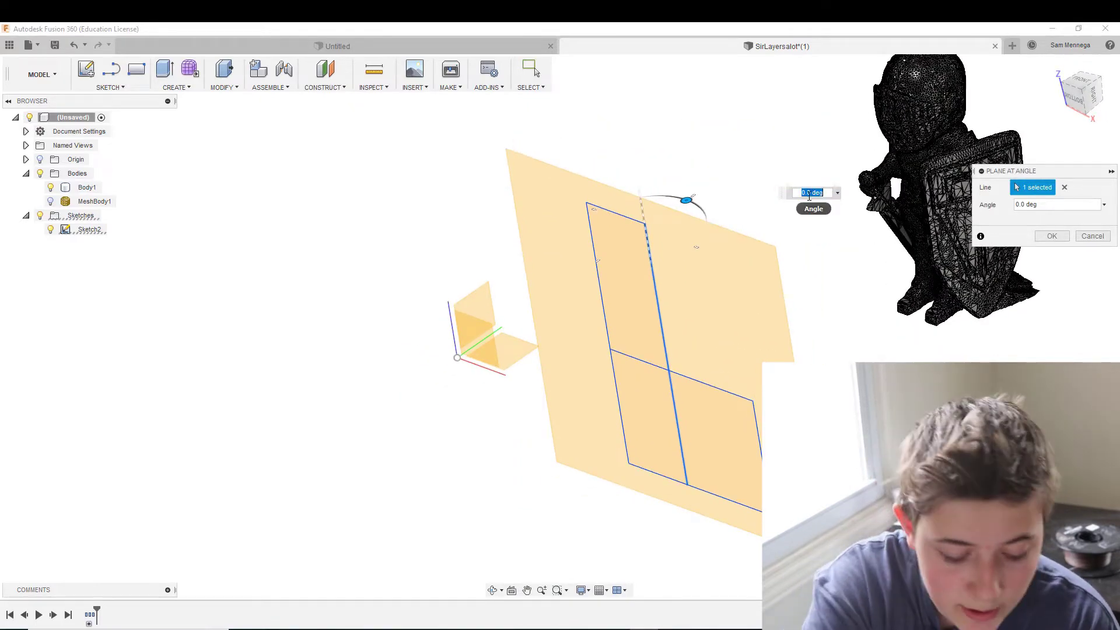
pyautogui.write('90')
pyautogui.press('Return')
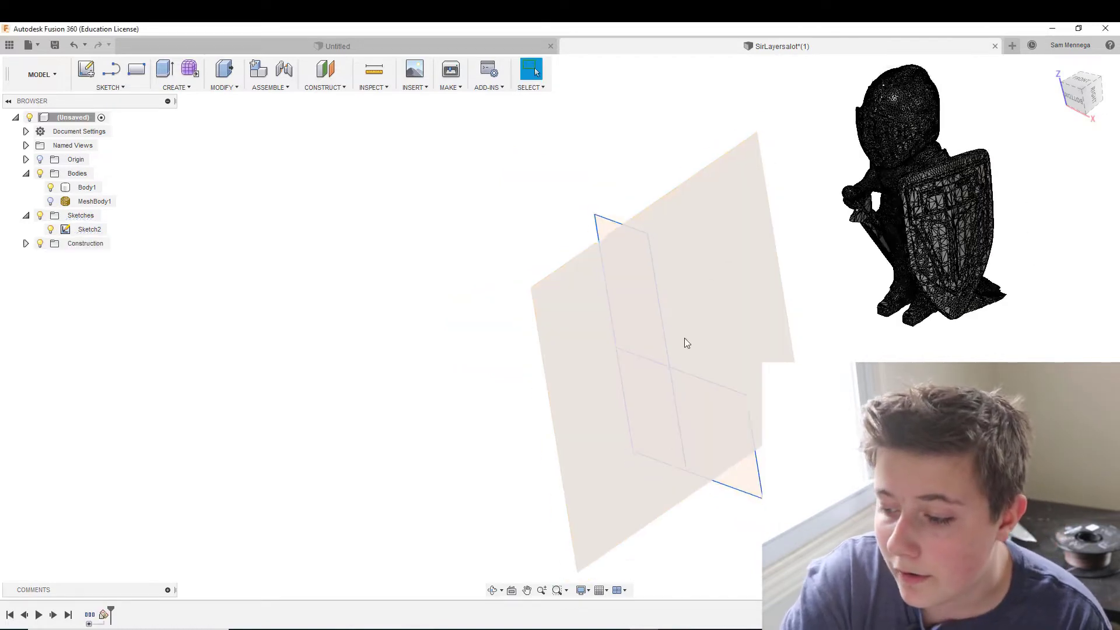
pyautogui.scroll(3, 686, 342)
# - Add a second angled plane through the horizontal sketch line and zoom to fit
pyautogui.click(324, 87)
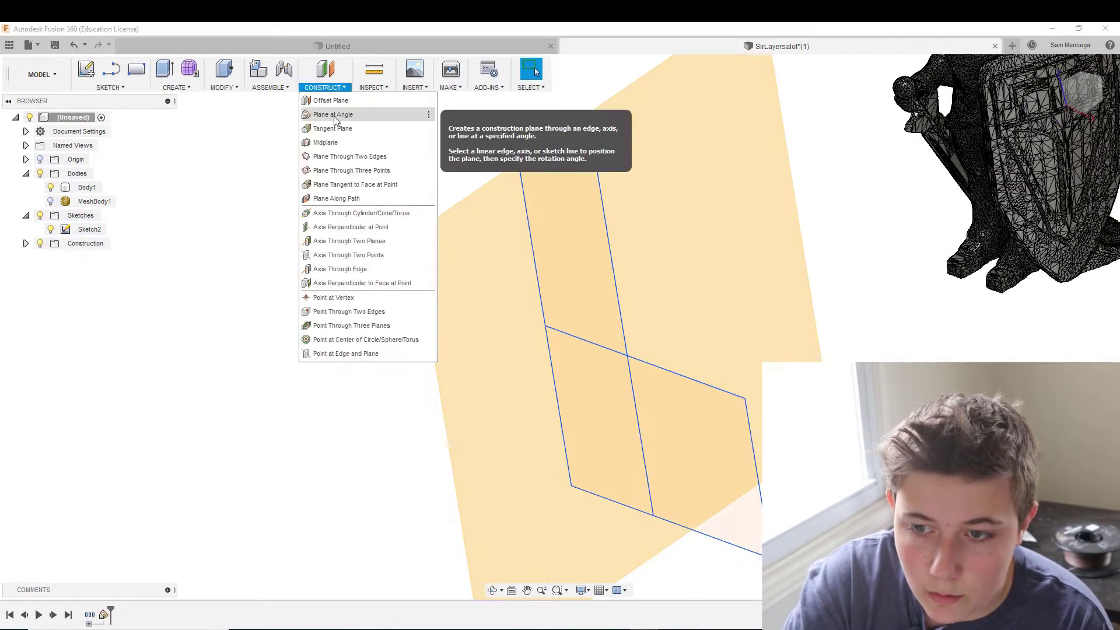
pyautogui.click(332, 115)
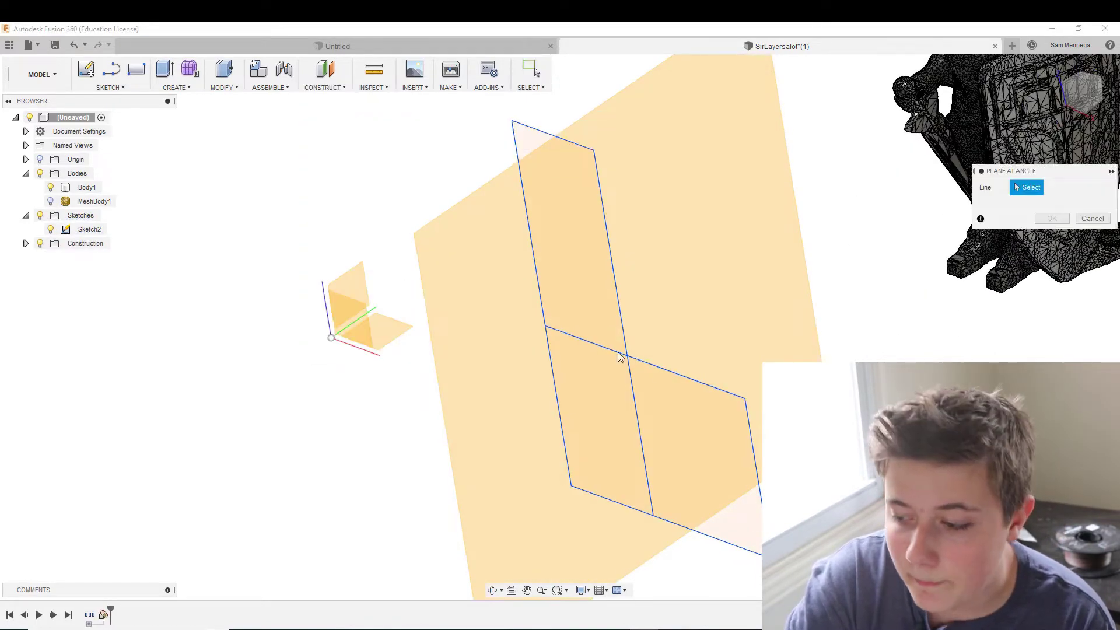
pyautogui.click(715, 387)
pyautogui.click(1053, 236)
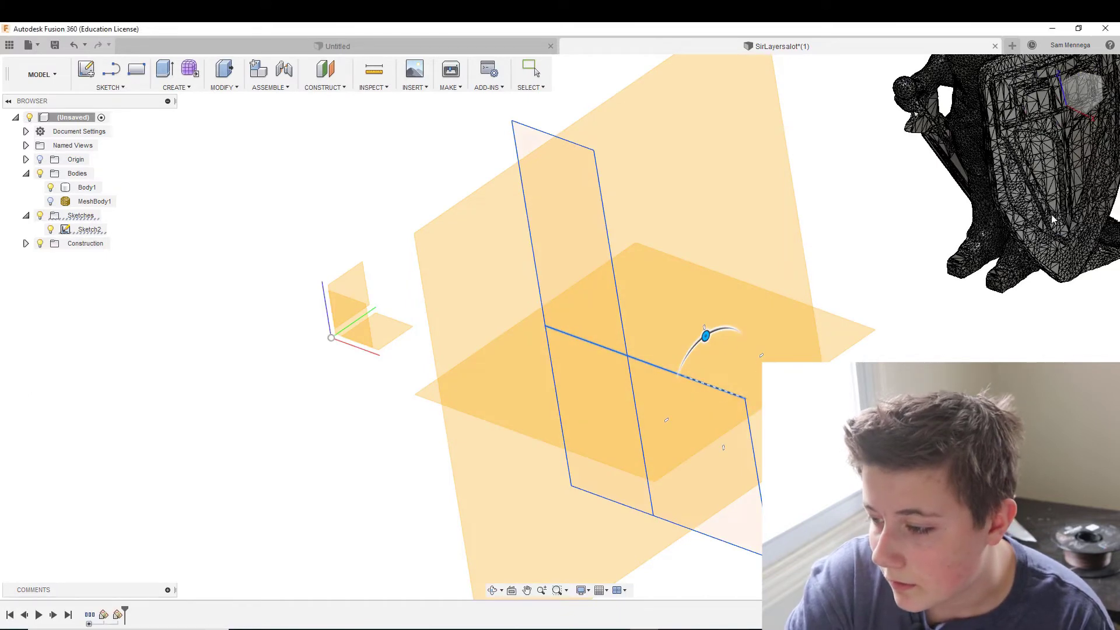
pyautogui.press('F6')
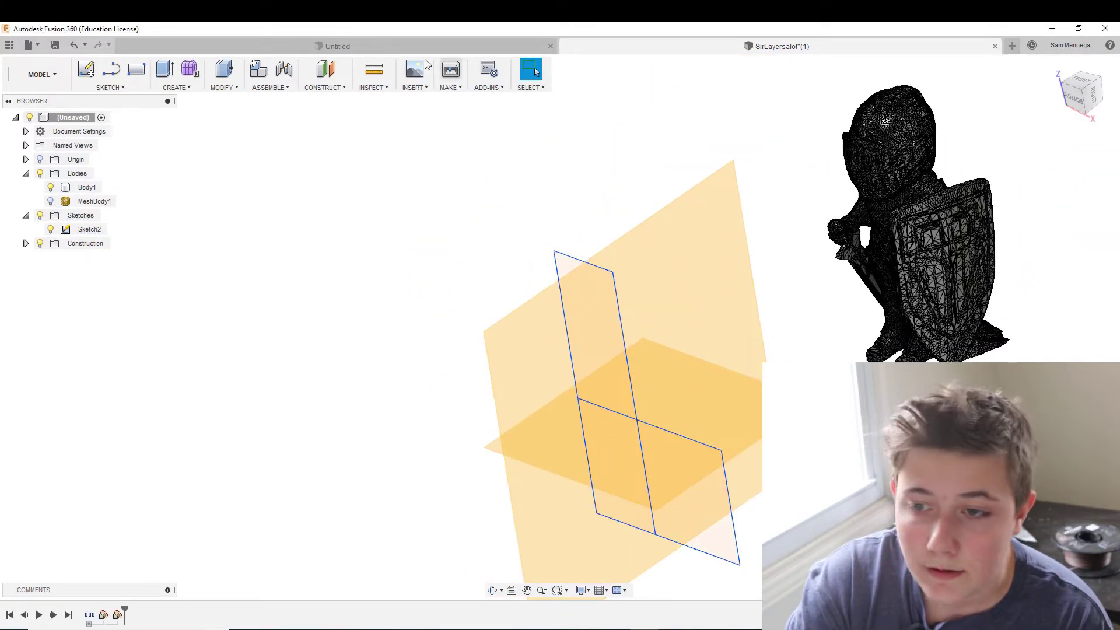
# - Split Body1 along the construction plane into Body1 and Body2, then clear the selection
pyautogui.click(226, 88)
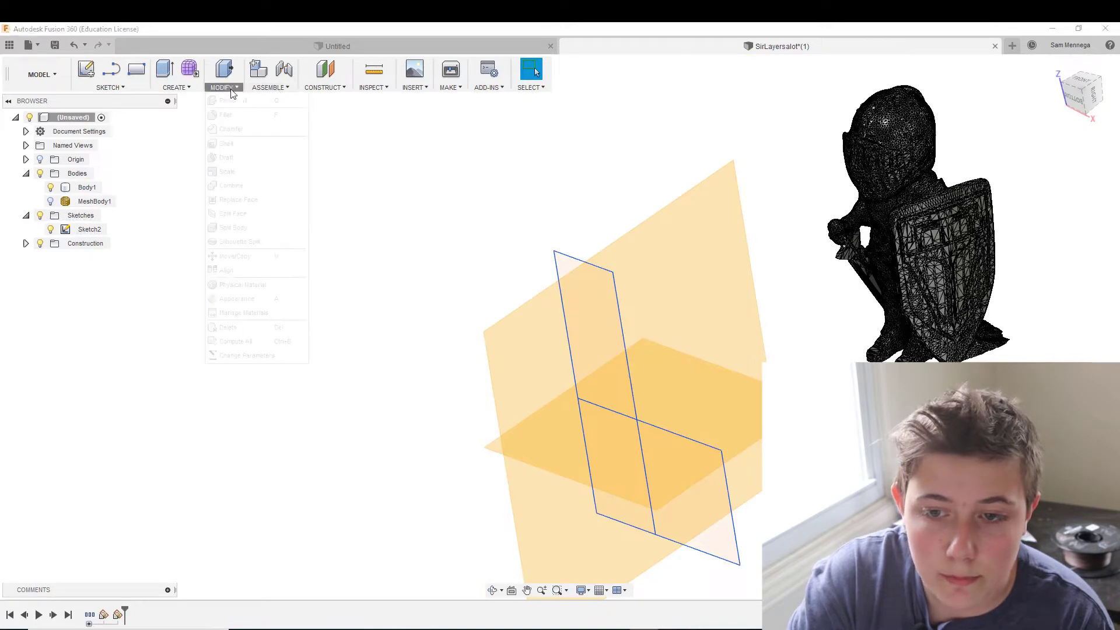
pyautogui.click(233, 228)
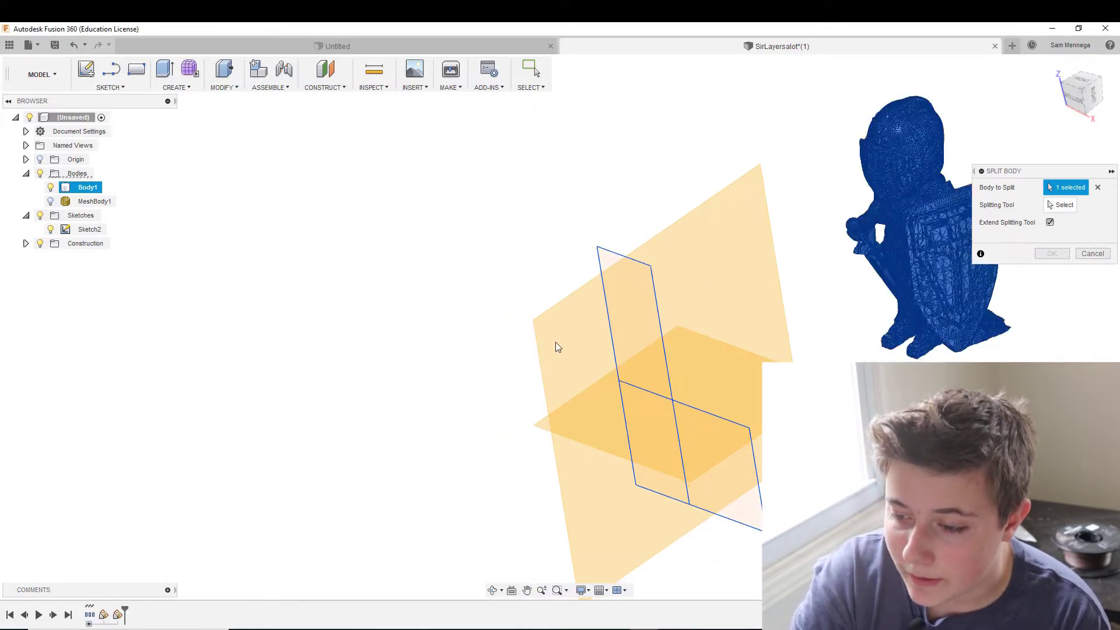
pyautogui.click(922, 257)
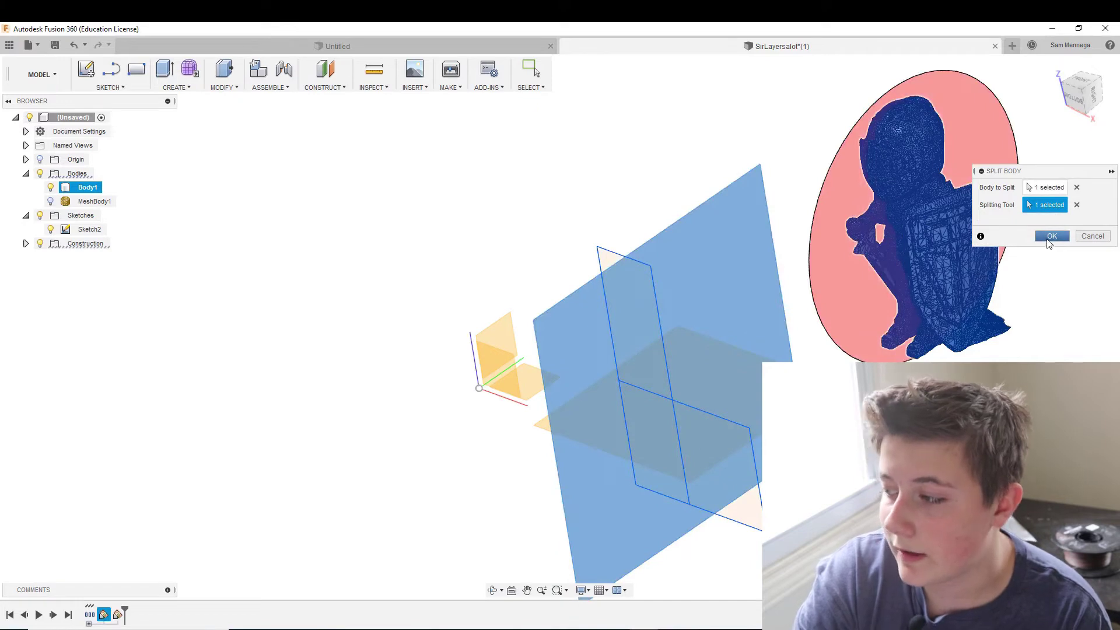
pyautogui.click(1051, 252)
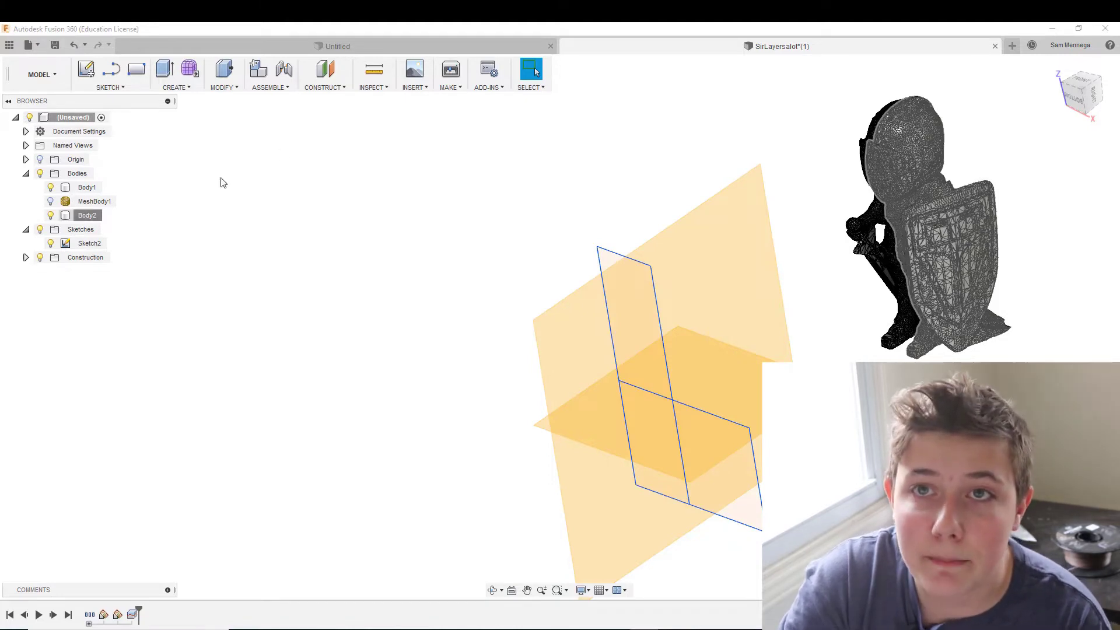
pyautogui.click(488, 208)
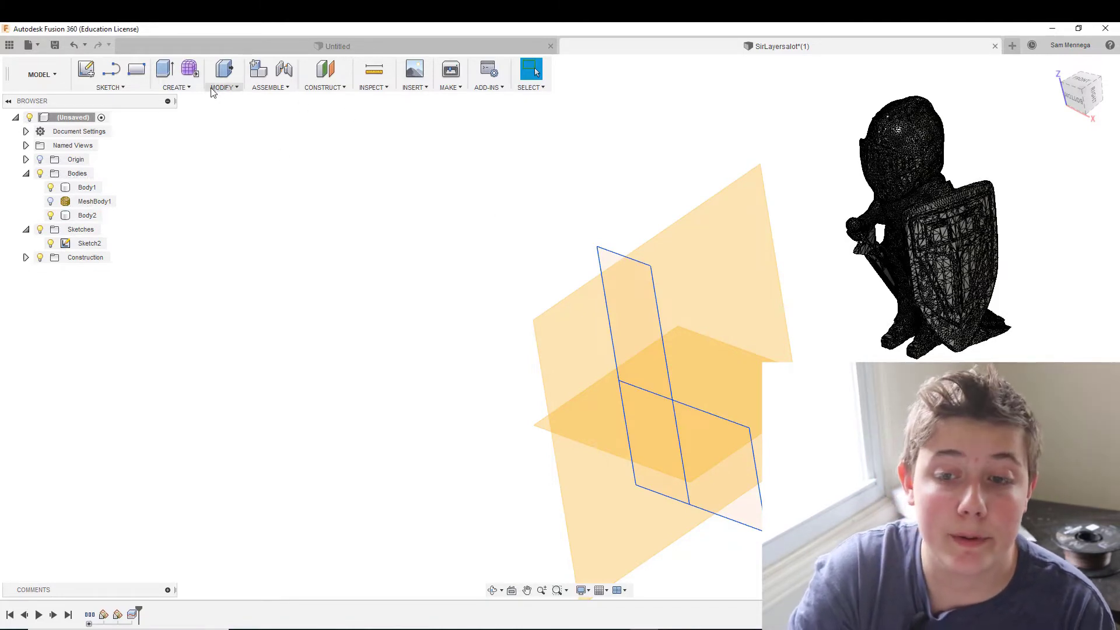
# - Split the knight again with the second plane, then hide Body4 and Body3
pyautogui.click(216, 88)
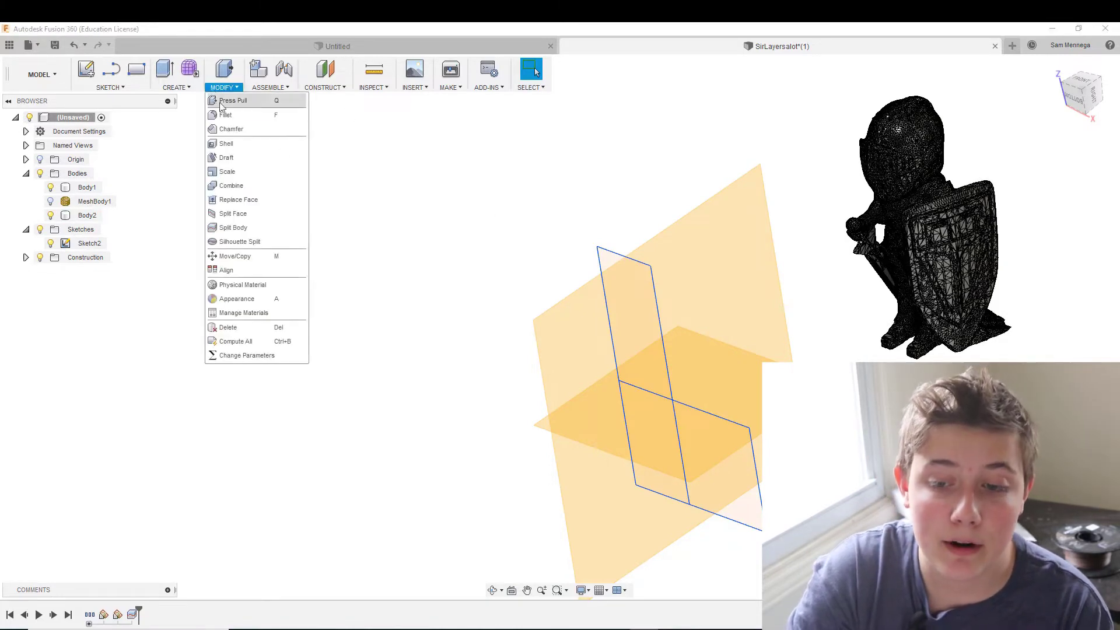
pyautogui.click(243, 228)
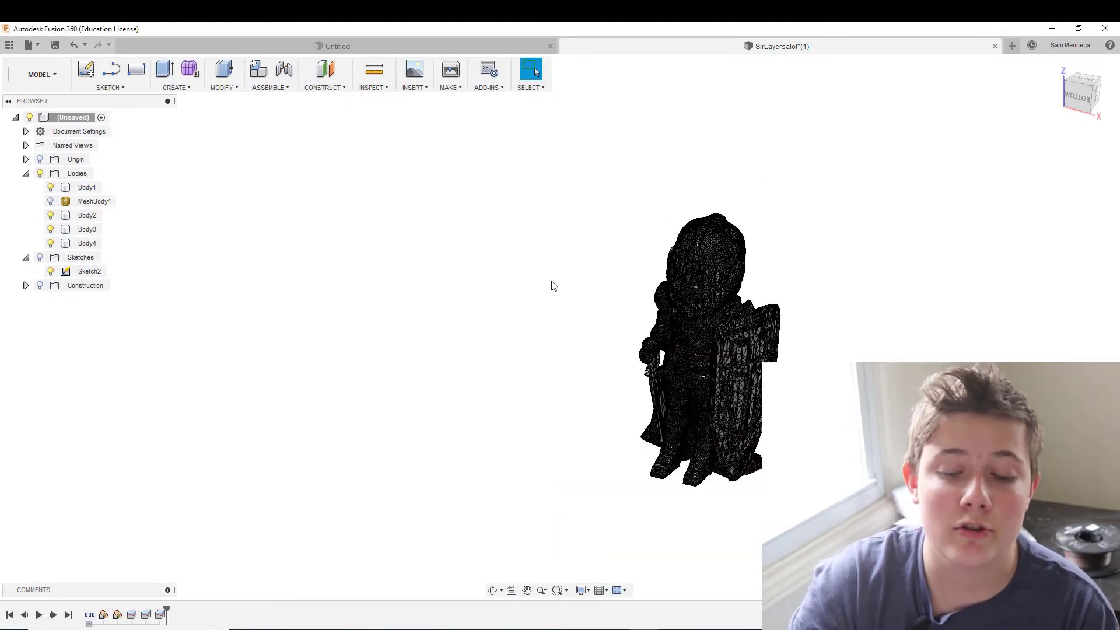
pyautogui.click(51, 243)
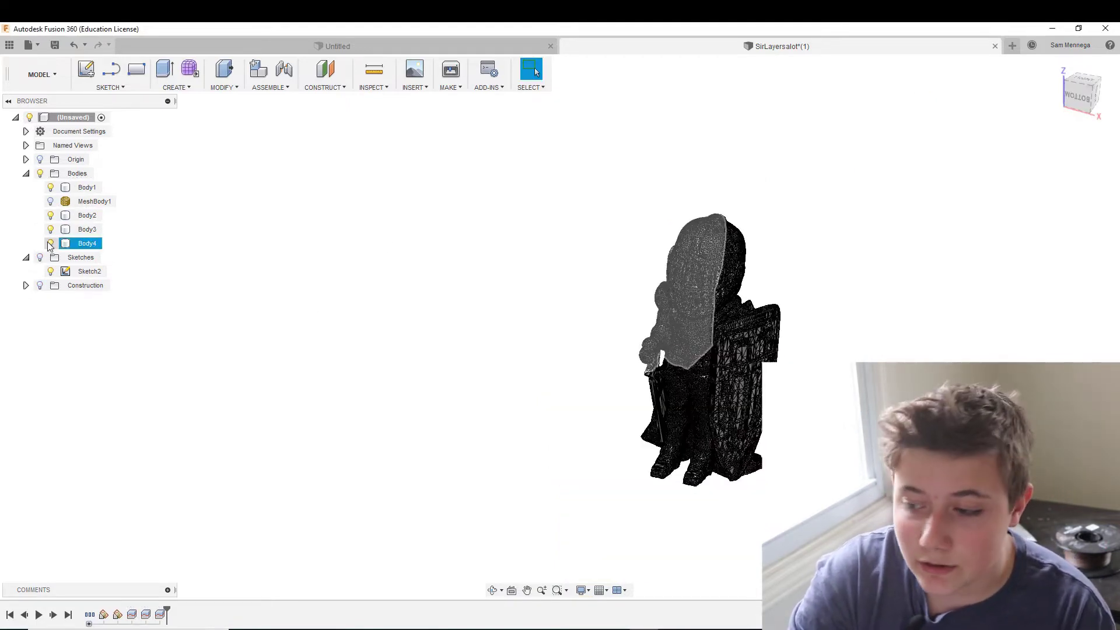
pyautogui.click(51, 229)
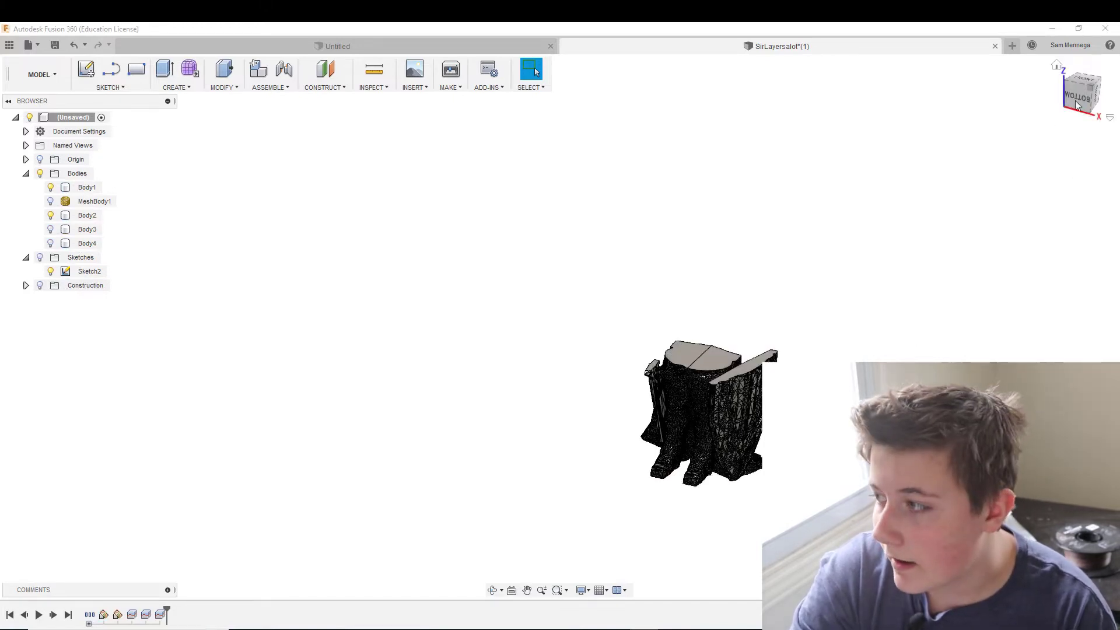
# - Orbit and zoom to fit to inspect the cut on the lower body, Body1
pyautogui.keyDown('shift'); pyautogui.moveTo(560, 325); pyautogui.dragTo(581, 374, button='middle'); pyautogui.keyUp('shift')
pyautogui.click(580, 373)
pyautogui.press('F6')
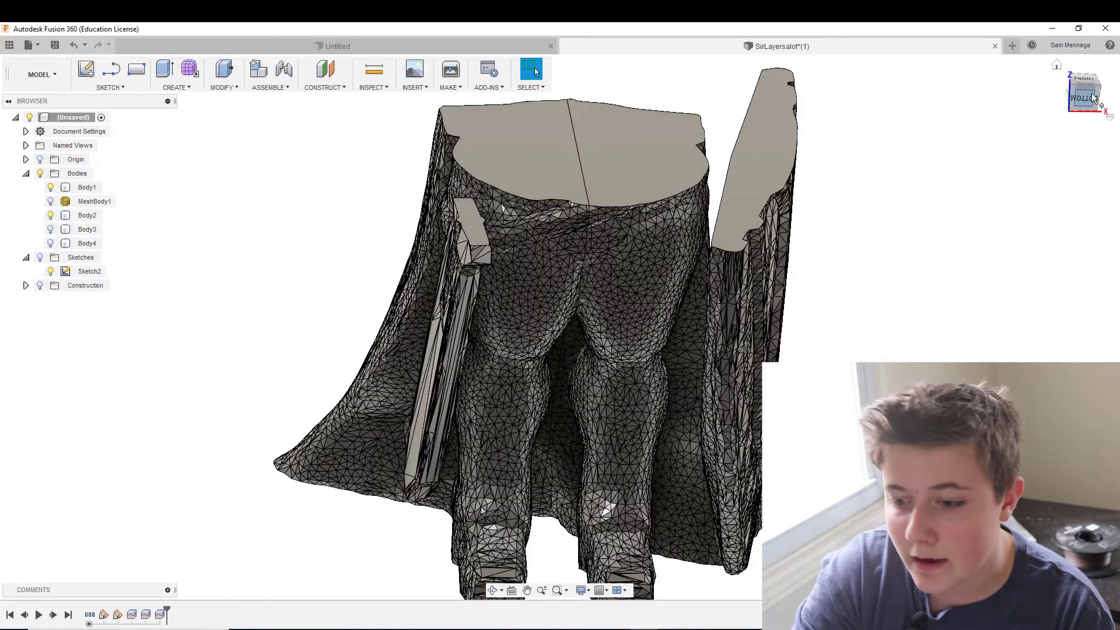
pyautogui.keyDown('shift'); pyautogui.moveTo(1093, 98); pyautogui.dragTo(404, 314, button='middle'); pyautogui.keyUp('shift')
pyautogui.press('Escape')
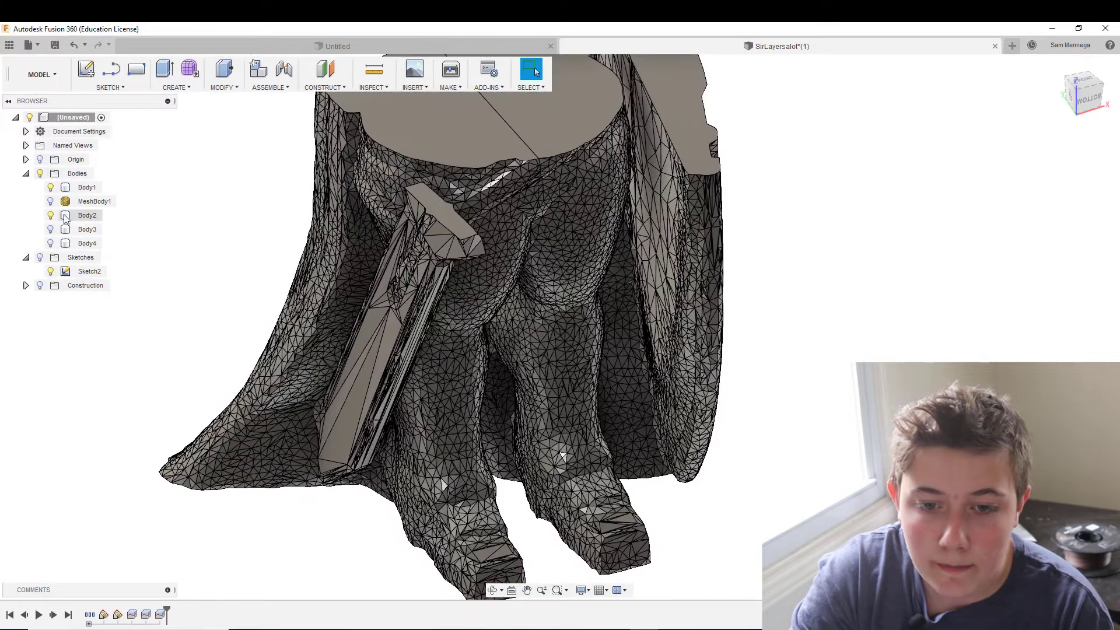
# - Toggle Body2's visibility and leave it hidden so only Body1 shows
pyautogui.click(51, 215)
pyautogui.click(51, 216)
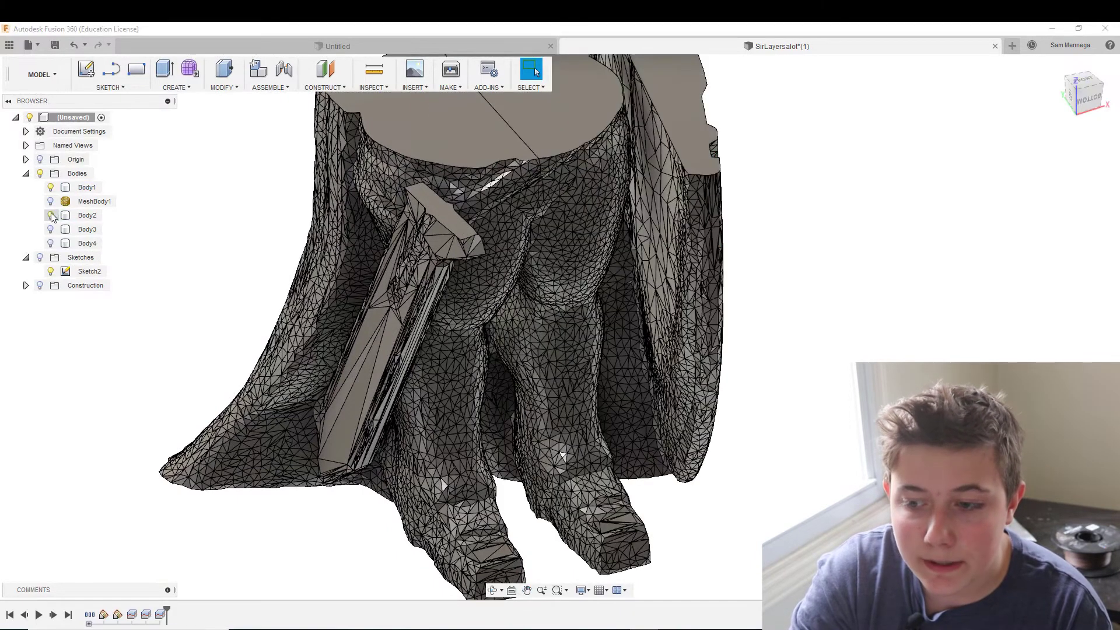
pyautogui.click(50, 215)
pyautogui.click(51, 215)
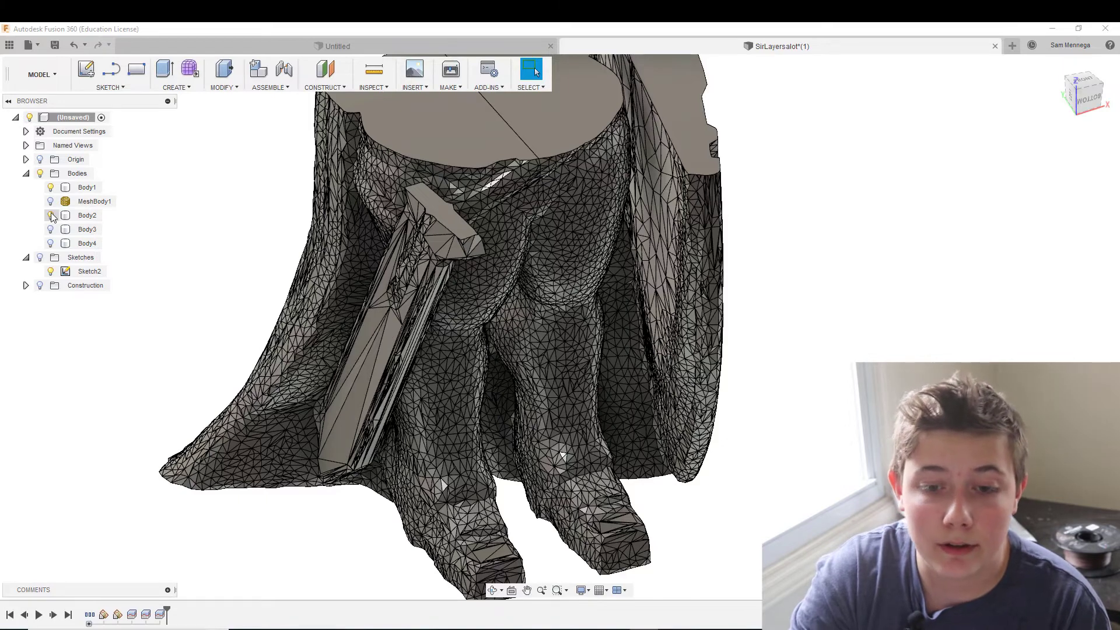
pyautogui.click(51, 215)
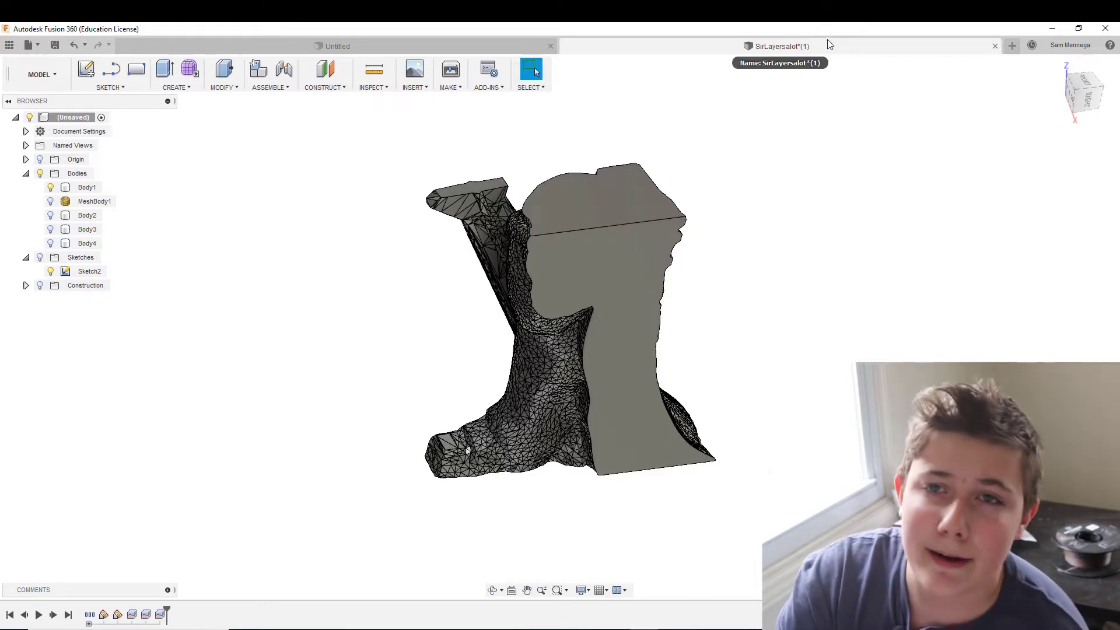
pyautogui.scroll(-2, 727, 292)
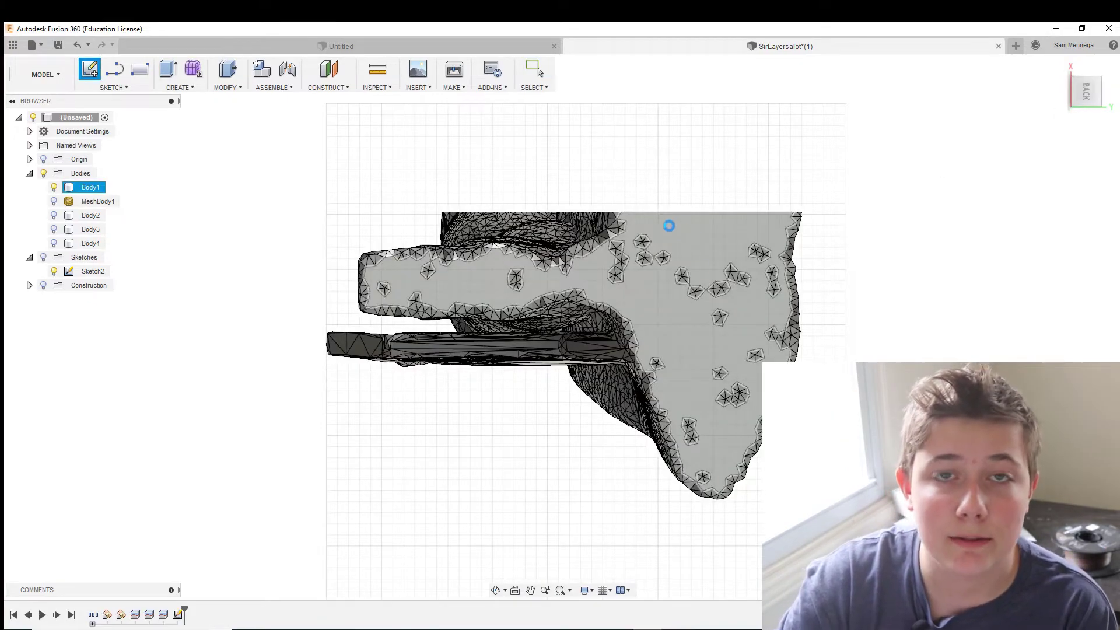
# - Sketch the dovetail outline on Body1's cut face, starting with a 10 mm line and a 45° edge
pyautogui.click(669, 226)
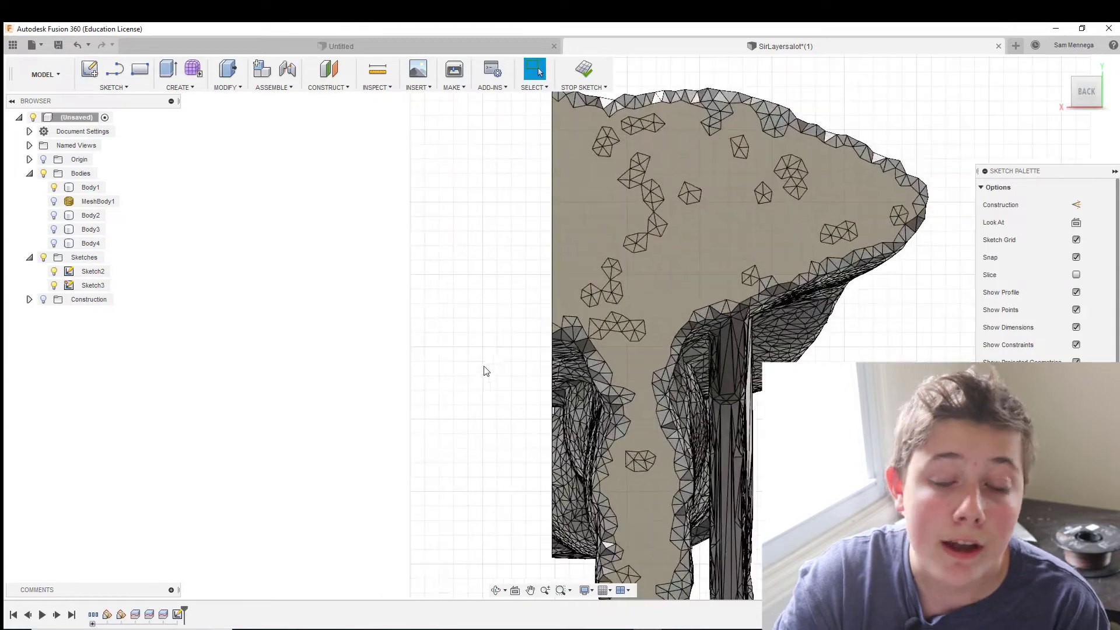
pyautogui.click(115, 68)
pyautogui.scroll(3, 551, 219)
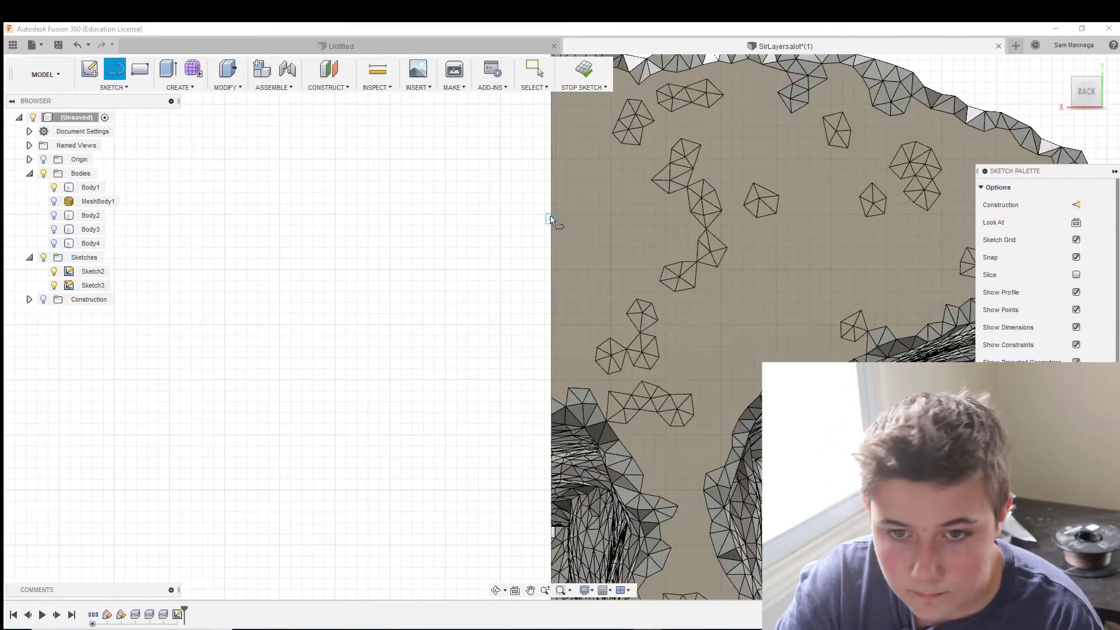
pyautogui.click(551, 224)
pyautogui.write('10')
pyautogui.press('Return')
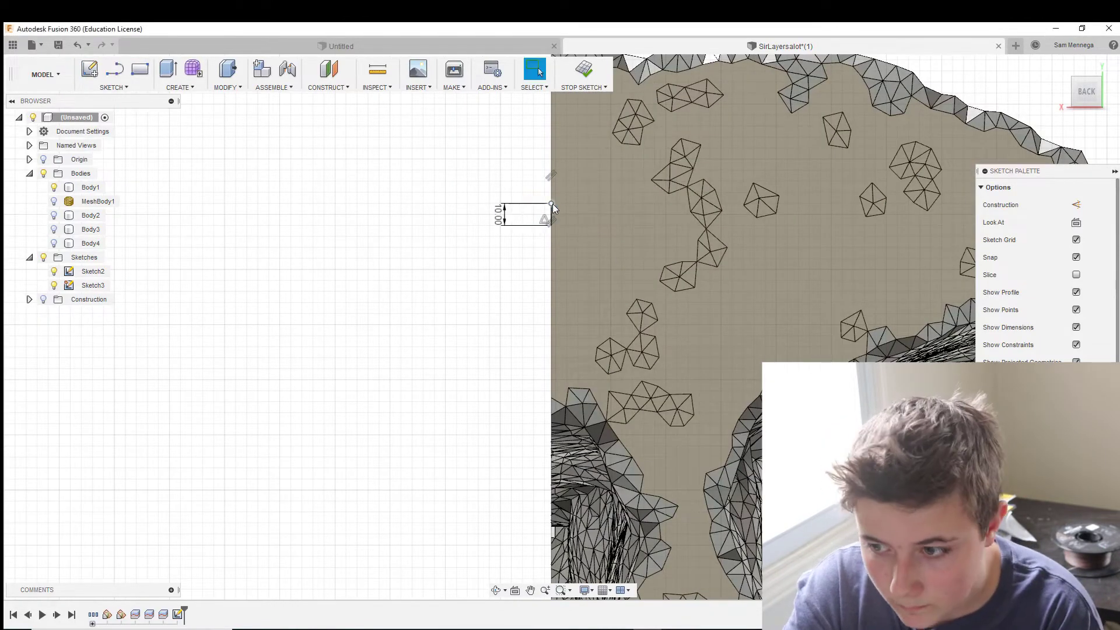
pyautogui.press('l')
pyautogui.click(478, 172)
pyautogui.click(478, 137)
pyautogui.click(445, 170)
pyautogui.click(445, 224)
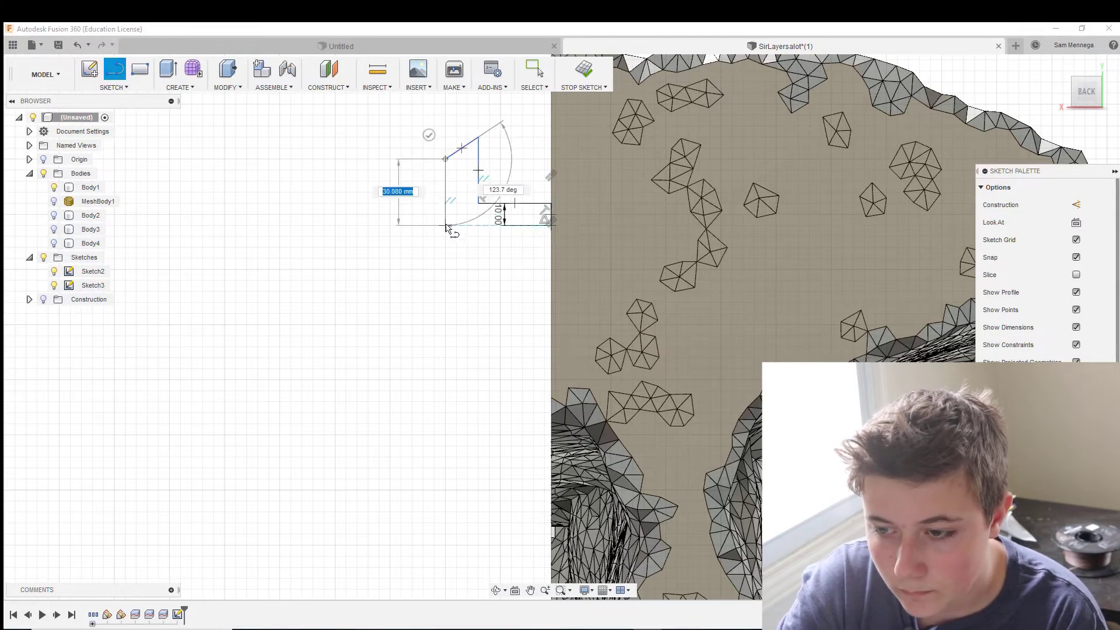
pyautogui.press('Escape')
# - Dimension the dovetail profile: 20 mm bottom width, 20 mm top, 20 mm vertical
pyautogui.click(462, 154)
pyautogui.click(461, 261)
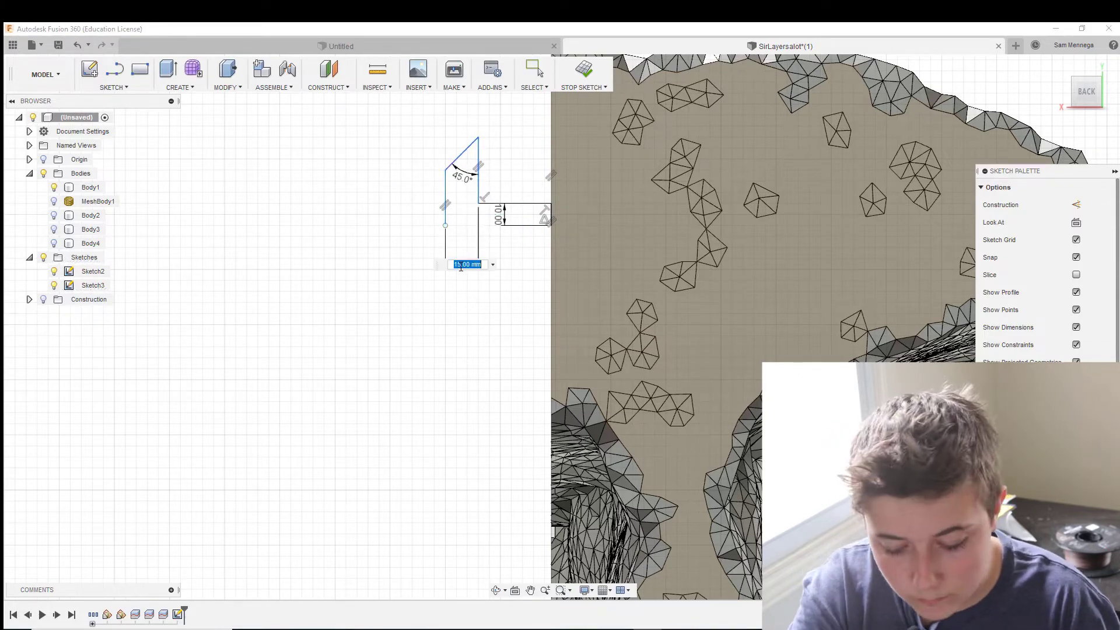
pyautogui.write('20')
pyautogui.press('Return')
pyautogui.click(512, 177)
pyautogui.write('20')
pyautogui.press('Return')
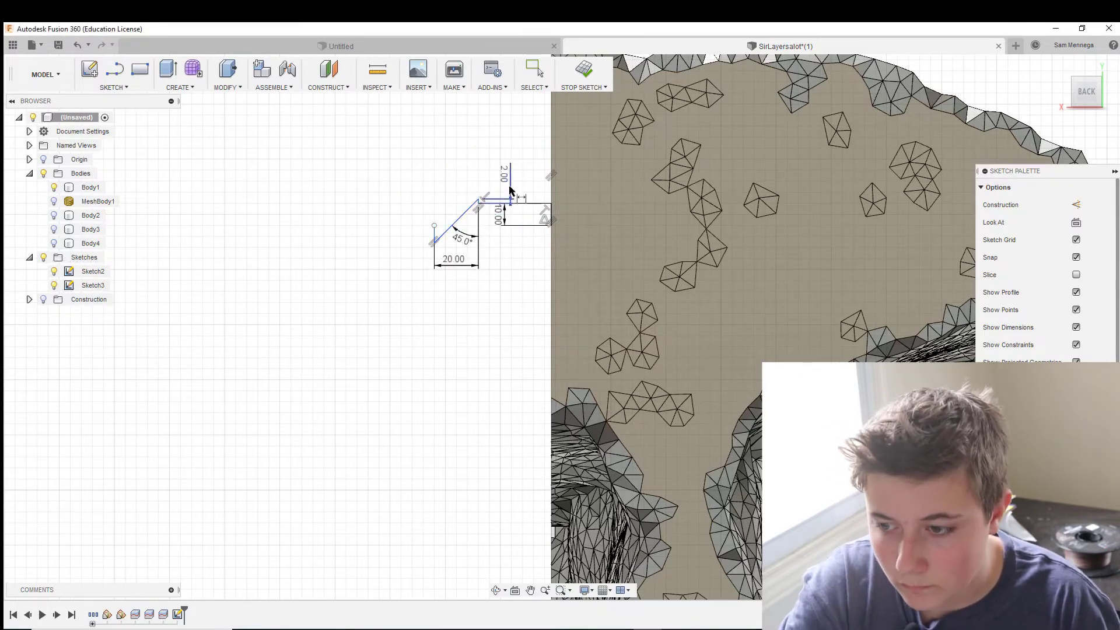
pyautogui.click(511, 190)
pyautogui.write('20')
pyautogui.press('Return')
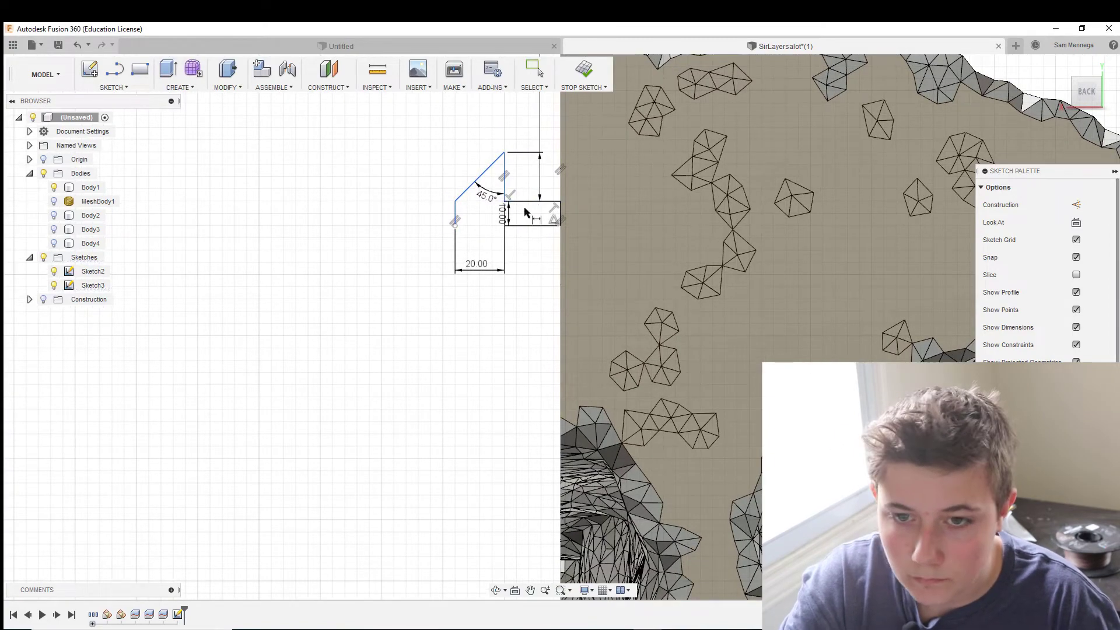
pyautogui.press('Escape')
# - Mirror the dovetail profile across its line to form the full arrow shape
pyautogui.moveTo(487, 233); pyautogui.dragTo(591, 283, button='middle')
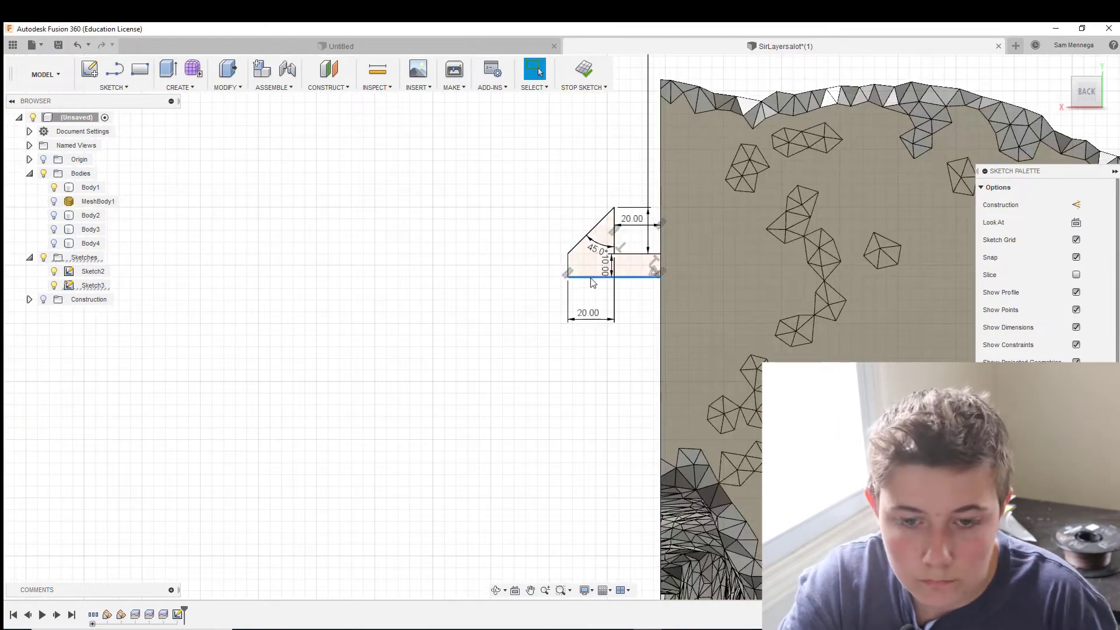
pyautogui.rightClick(619, 281)
pyautogui.press('Escape')
pyautogui.click(181, 87)
pyautogui.click(102, 377)
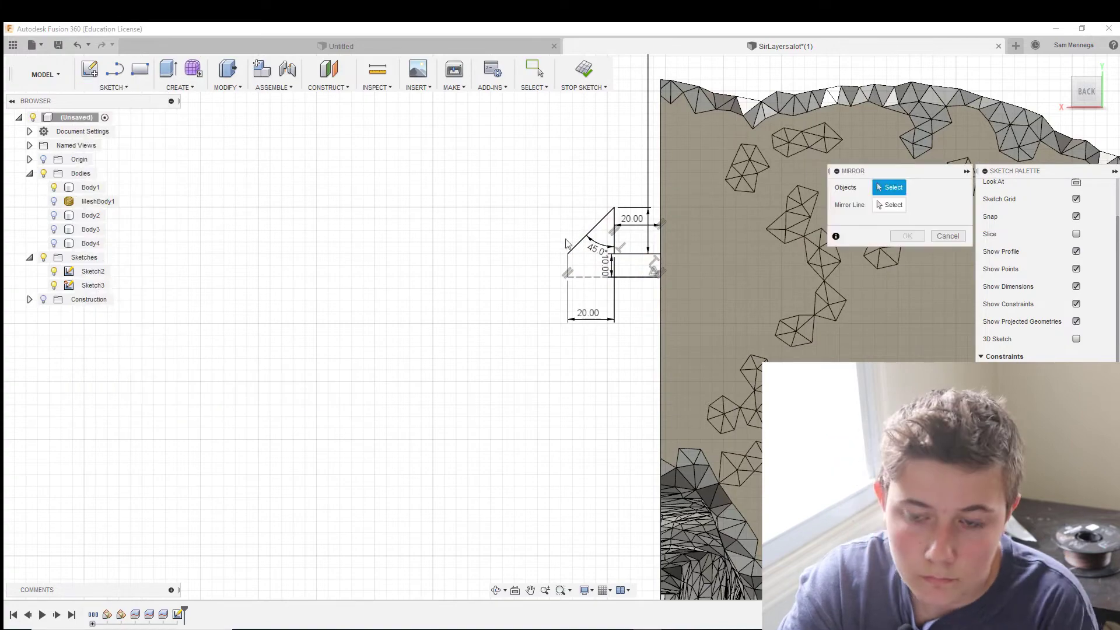
pyautogui.click(607, 260)
pyautogui.click(614, 256)
pyautogui.press('Return')
# - Offset the arrow outline by 1.00 mm and select the offset profile
pyautogui.scroll(-3, 687, 375)
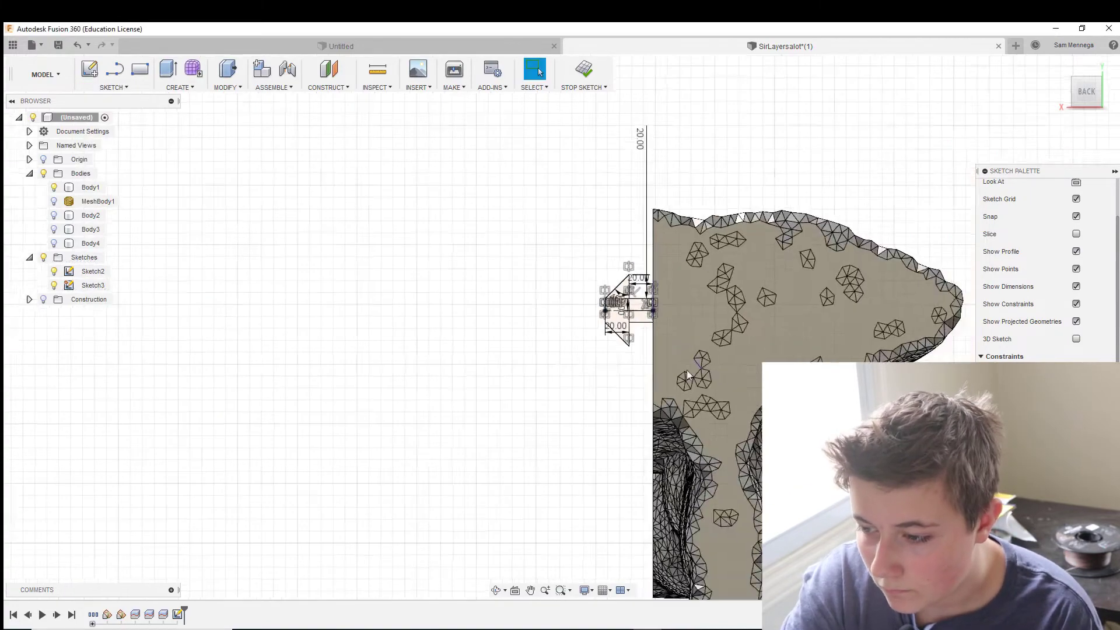
pyautogui.scroll(5, 687, 375)
pyautogui.click(180, 88)
pyautogui.click(102, 361)
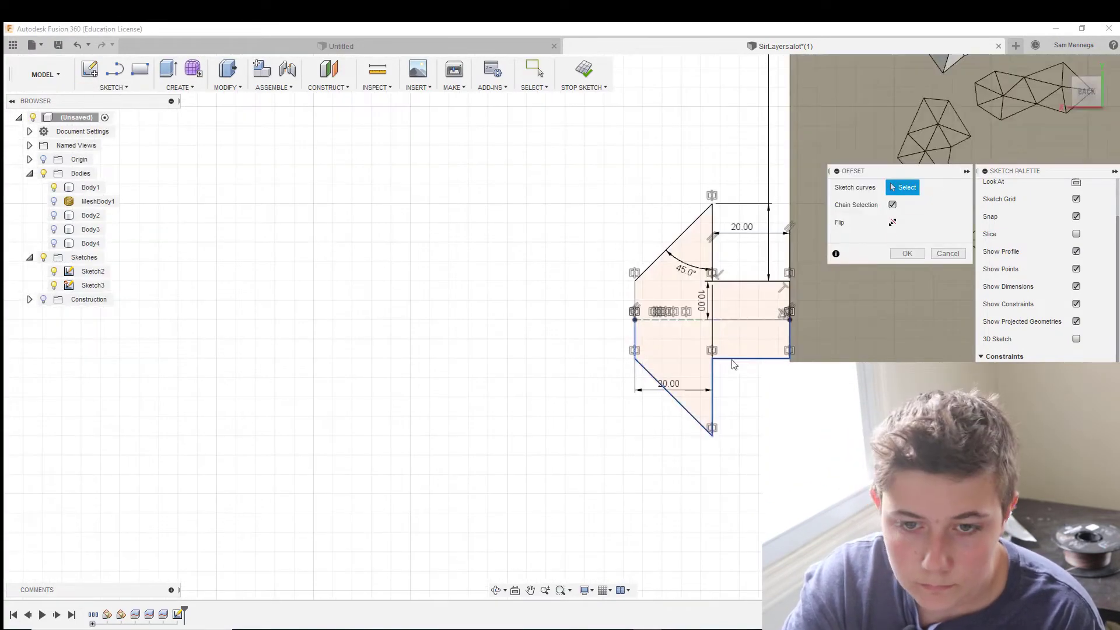
pyautogui.click(732, 361)
pyautogui.write('1')
pyautogui.press('Return')
pyautogui.scroll(4, 602, 262)
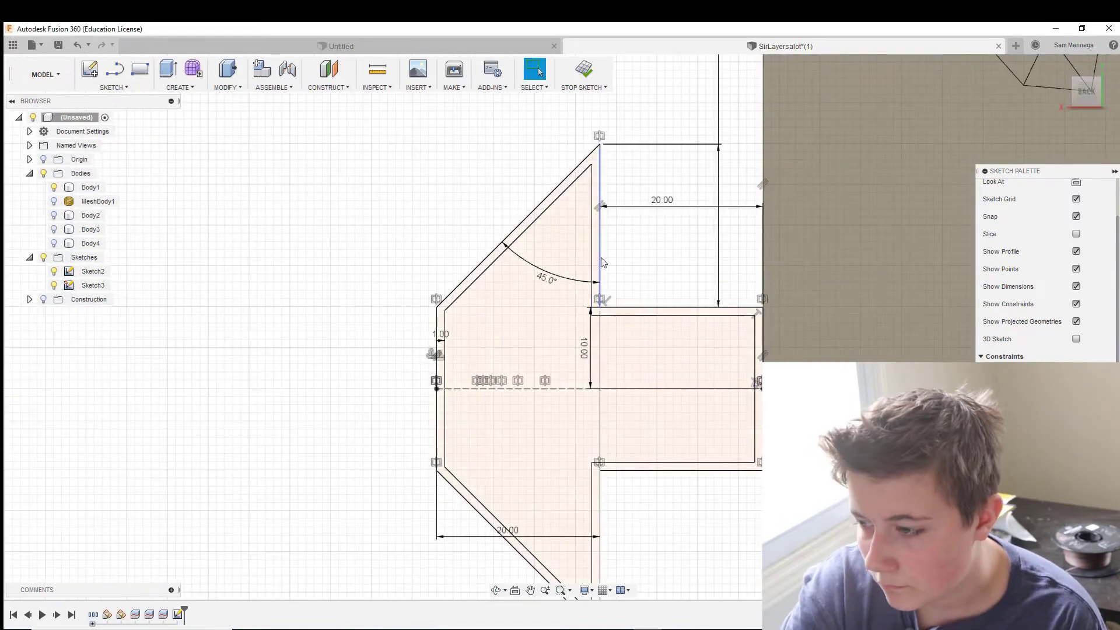
pyautogui.doubleClick(93, 285)
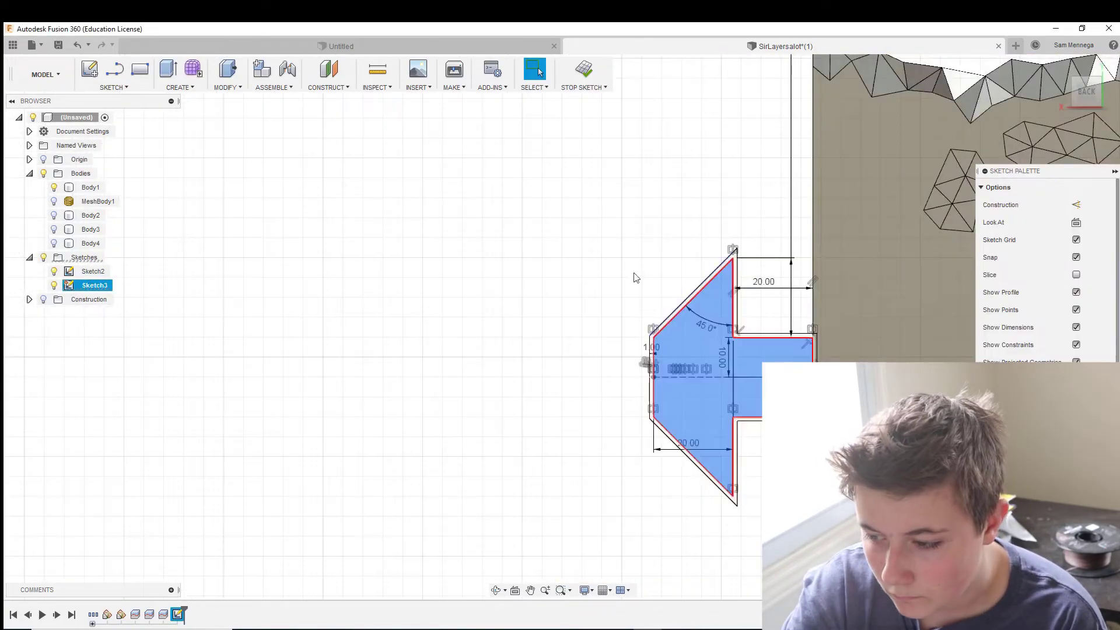
pyautogui.press('e')
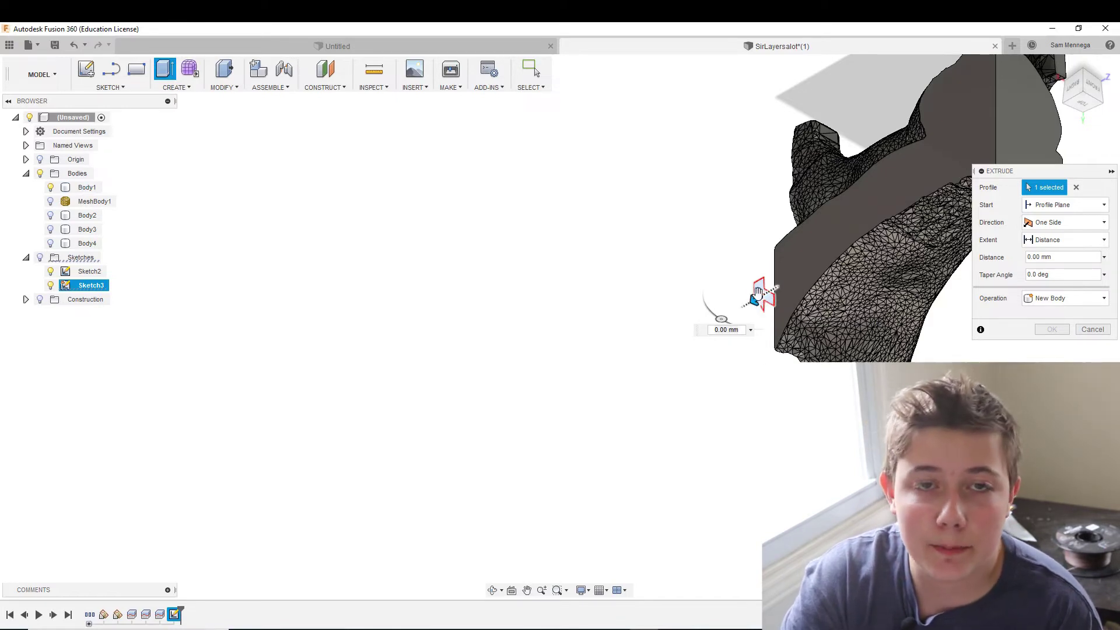
# - Extrude the arrow profile -40 mm as a Join onto Body1's cut face
pyautogui.moveTo(757, 292); pyautogui.dragTo(780, 288)
pyautogui.moveTo(888, 285); pyautogui.dragTo(852, 291)
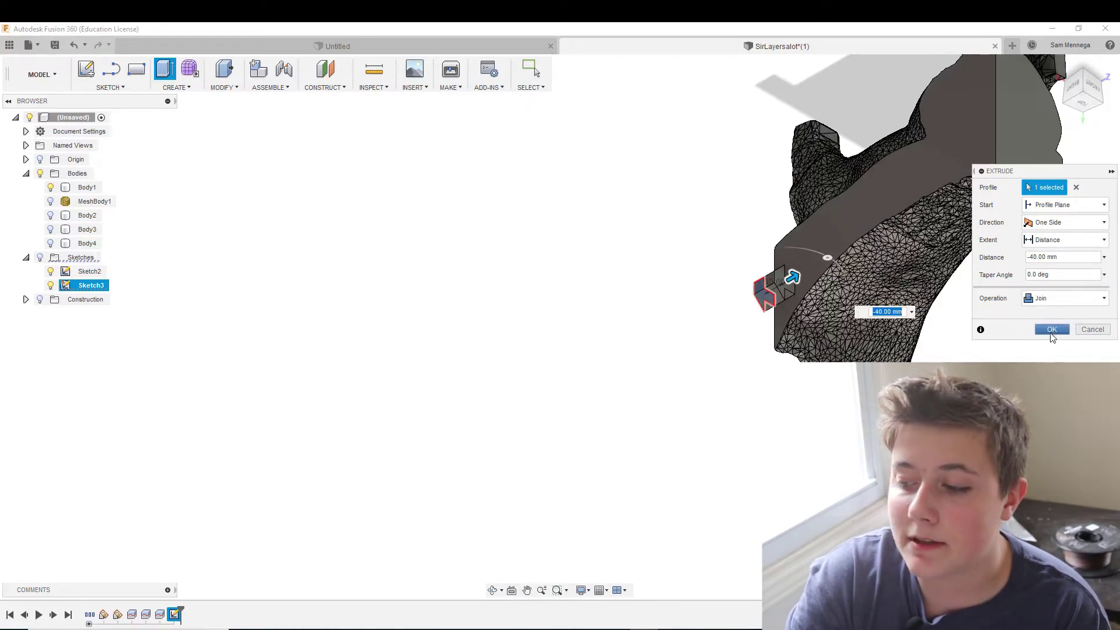
pyautogui.click(1052, 330)
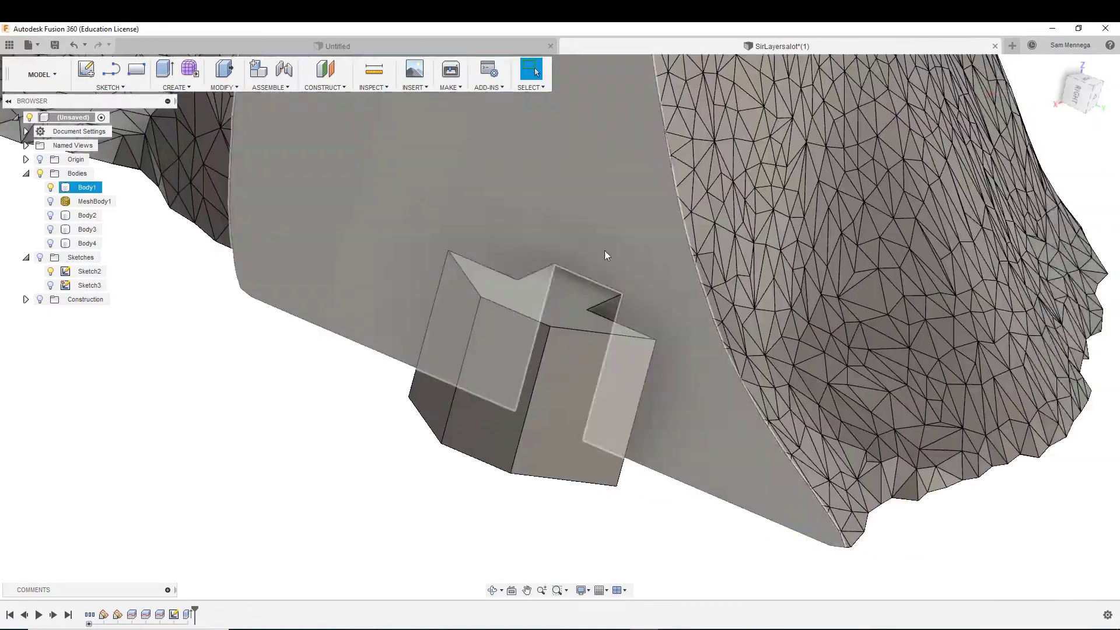
# - Move the arrow sketch 125 mm down, project the body edges, and draw a rectangle beside it
pyautogui.click(109, 87)
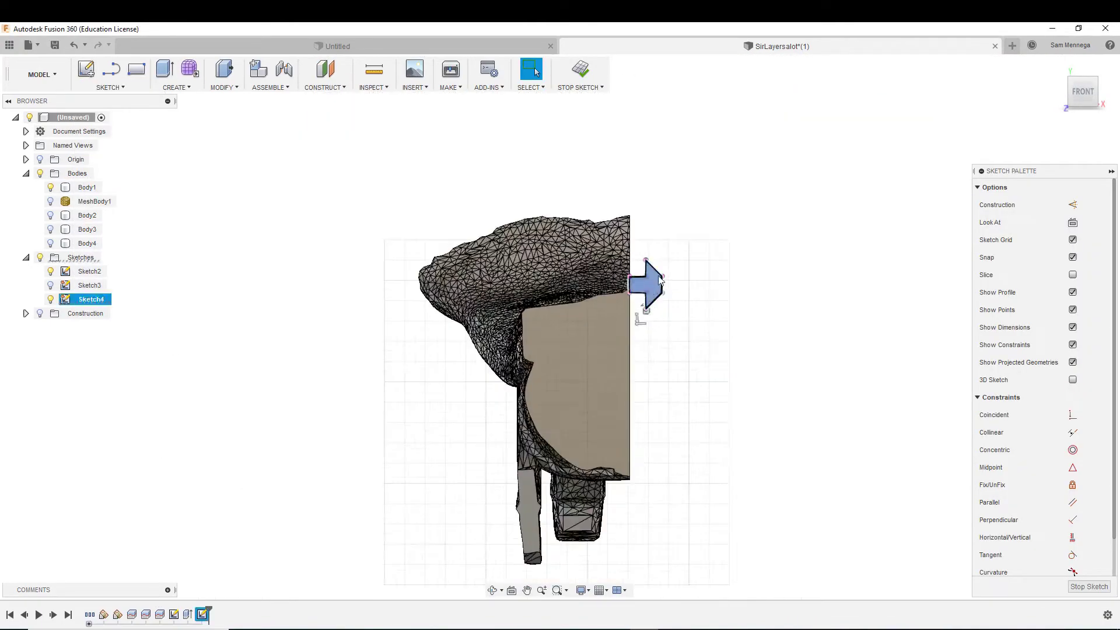
pyautogui.press('m')
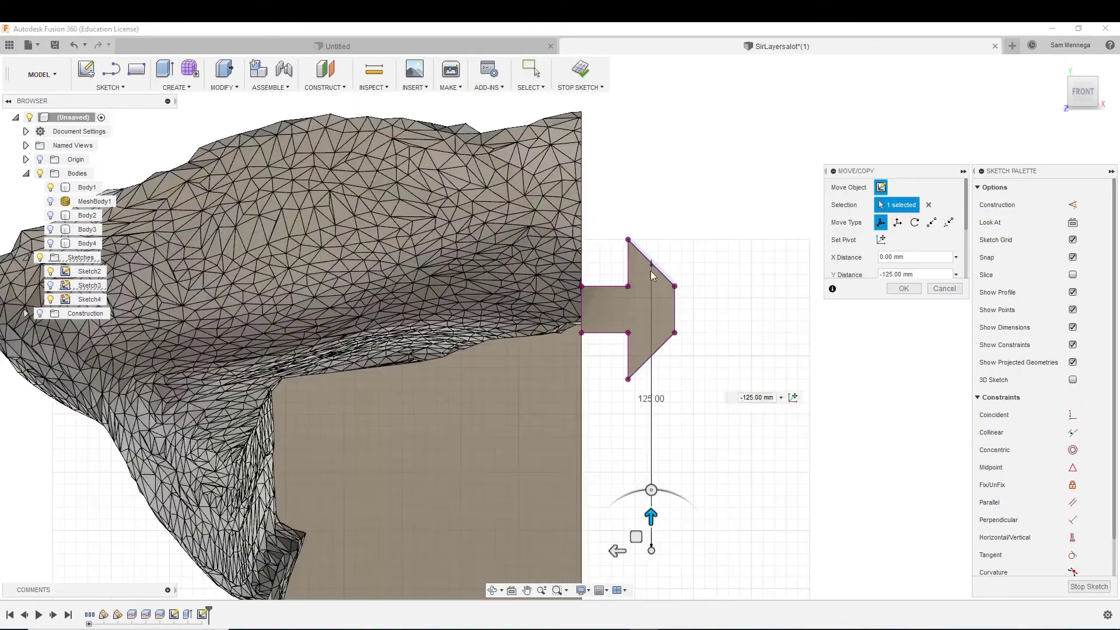
pyautogui.click(109, 87)
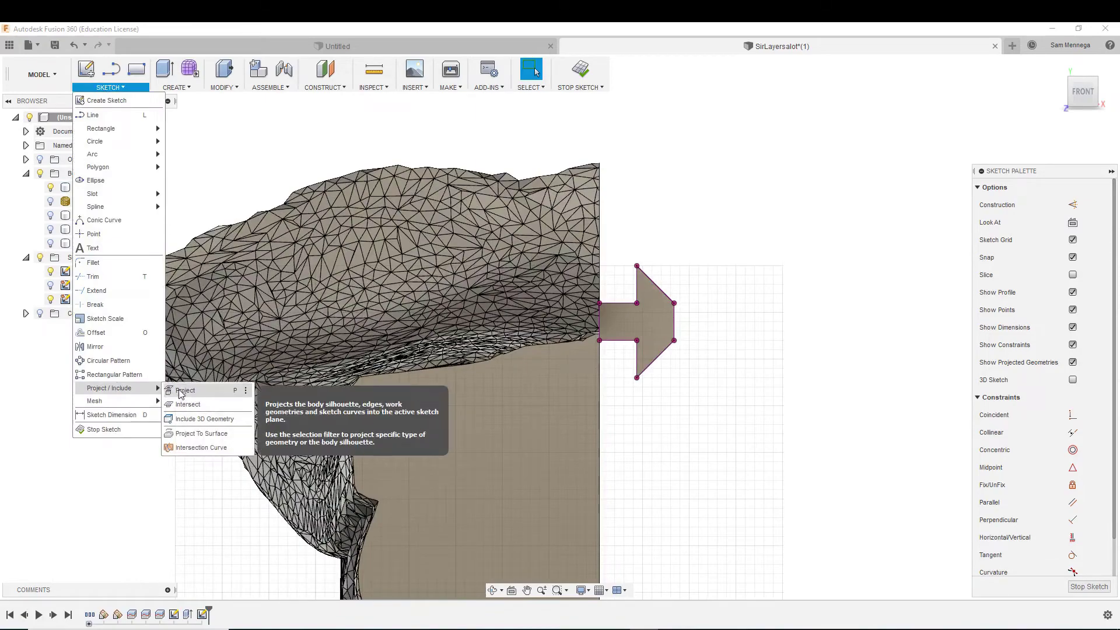
pyautogui.click(184, 390)
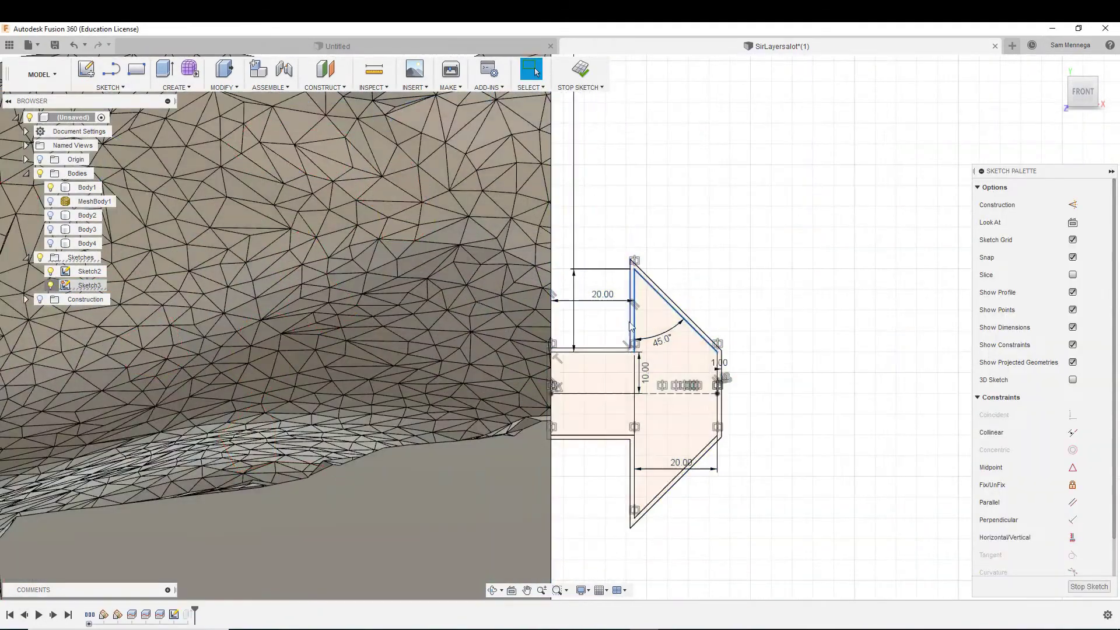
pyautogui.rightClick(674, 350)
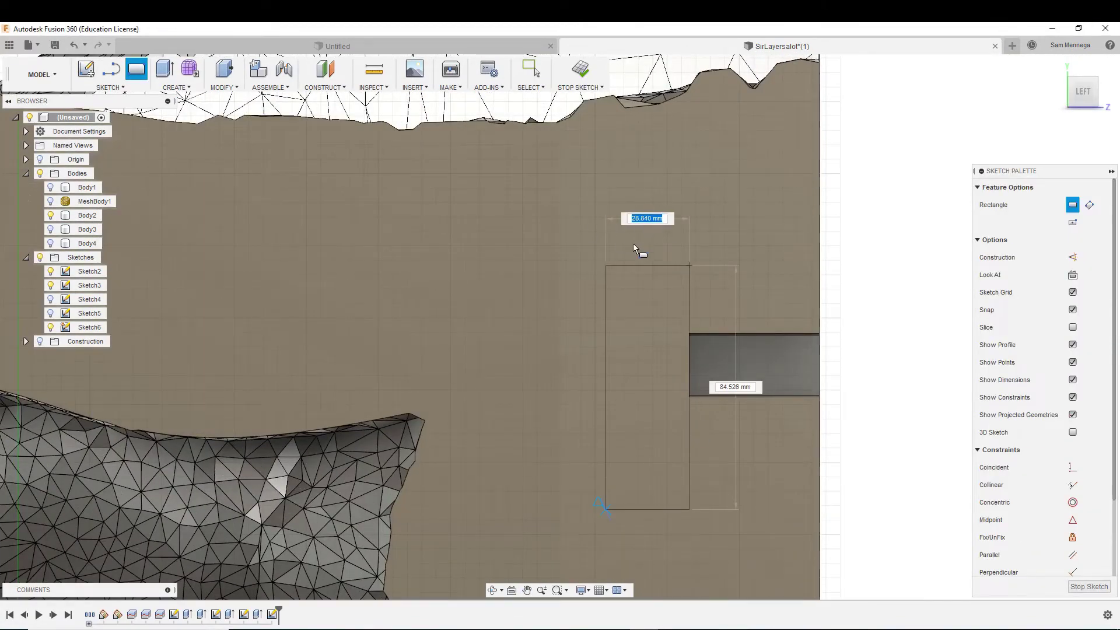
pyautogui.click(629, 261)
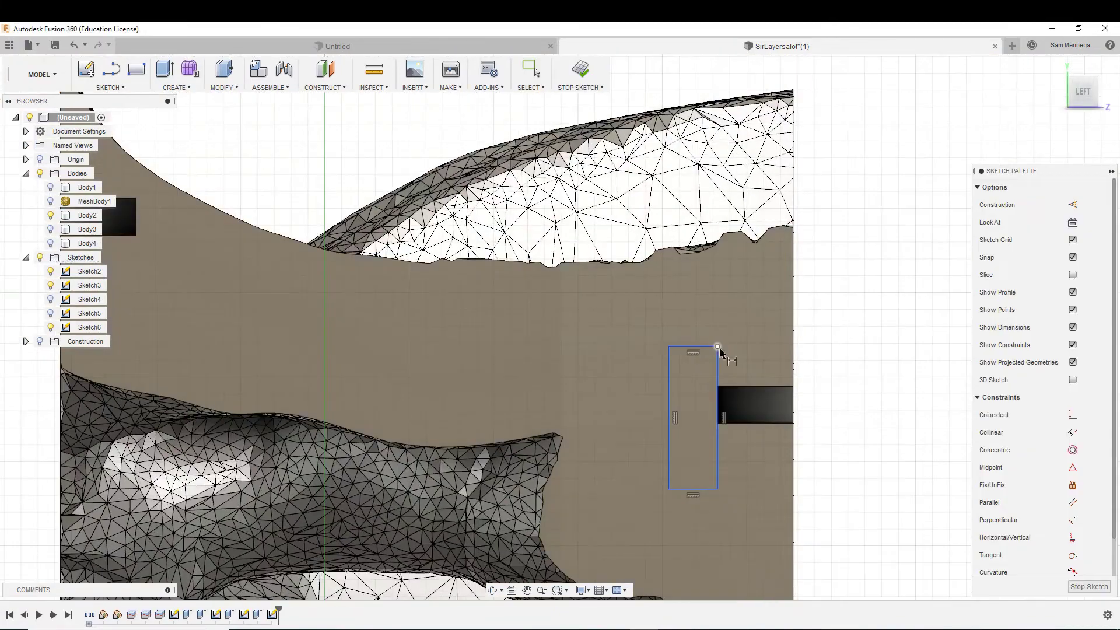
pyautogui.click(717, 347)
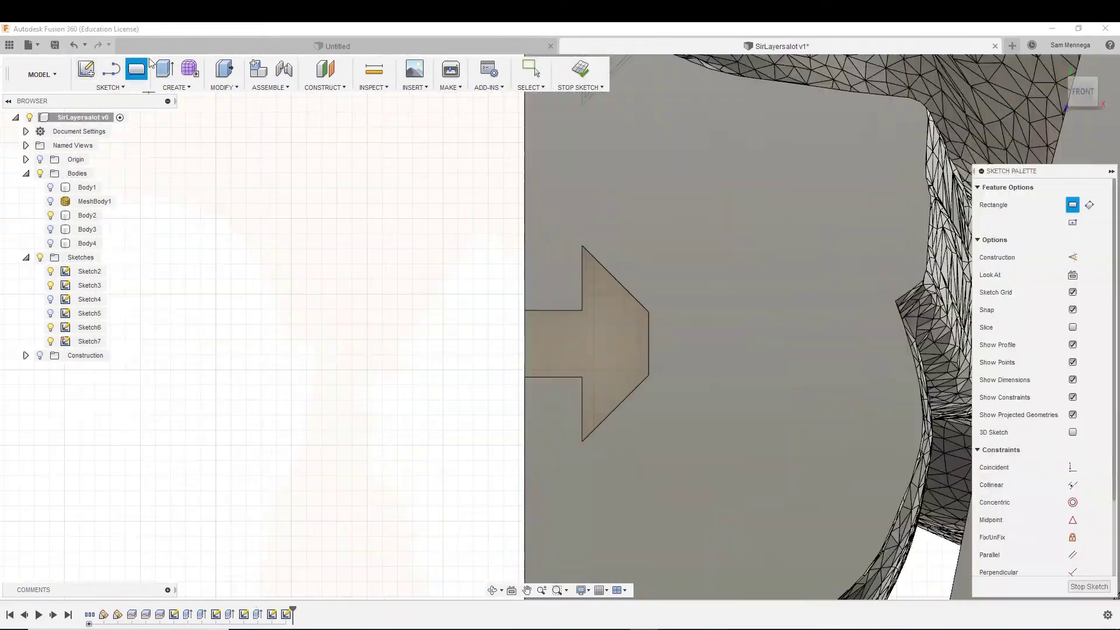
# - Draw a rectangle around the arrow and extrude both profiles as a dovetail slot cut
pyautogui.click(583, 222)
pyautogui.click(764, 408)
pyautogui.press('e')
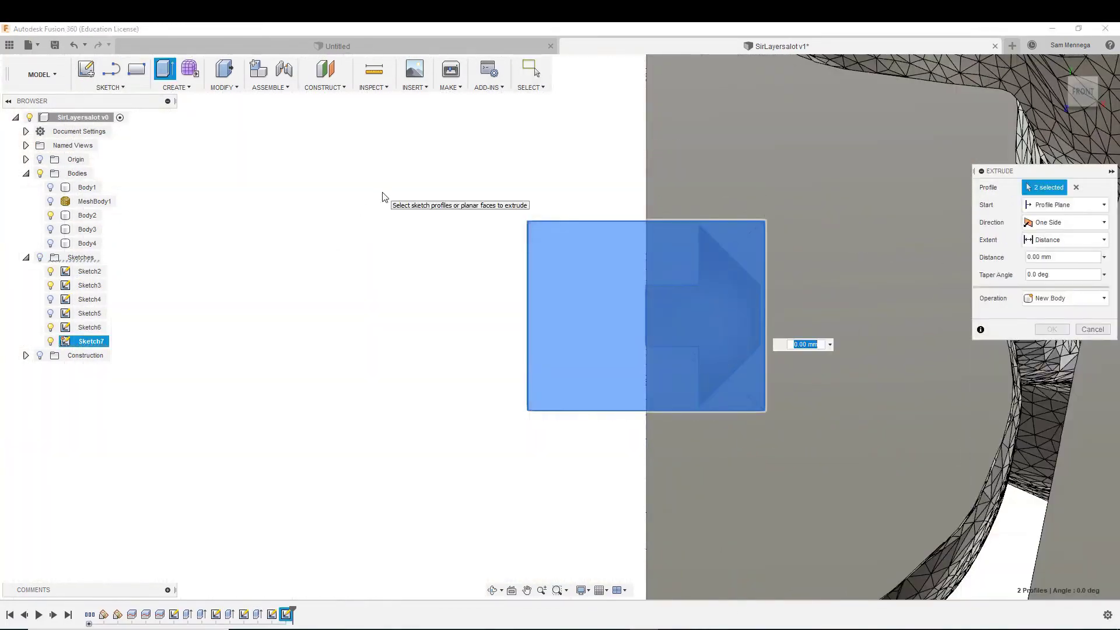
pyautogui.keyDown('shift'); pyautogui.moveTo(375, 196); pyautogui.dragTo(1083, 96, button='middle'); pyautogui.keyUp('shift')
pyautogui.press('Return')
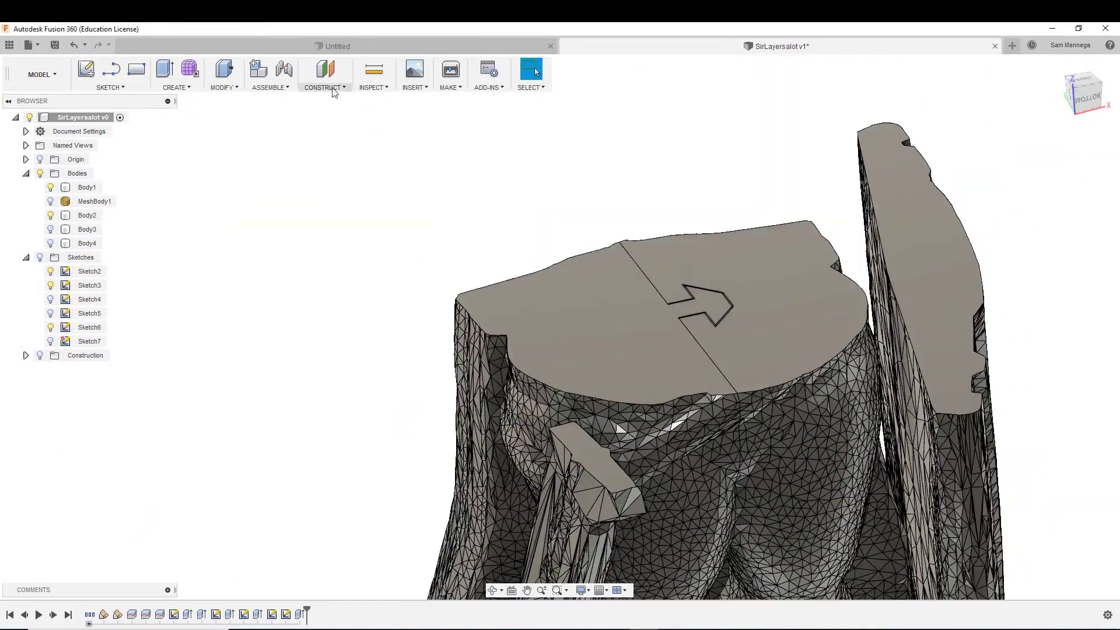
# - Create an offset construction plane on the body
pyautogui.click(325, 82)
pyautogui.press('Return')
pyautogui.click(40, 355)
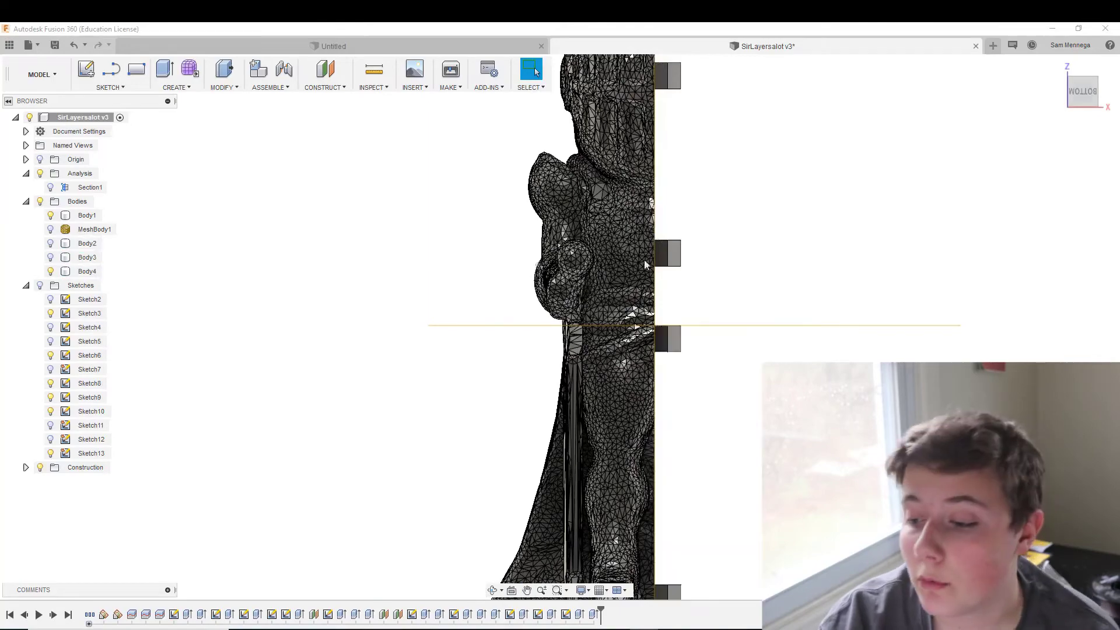
# - View the knight from an angled ViewCube corner to inspect the dovetail clips, then select Body4
pyautogui.click(1075, 108)
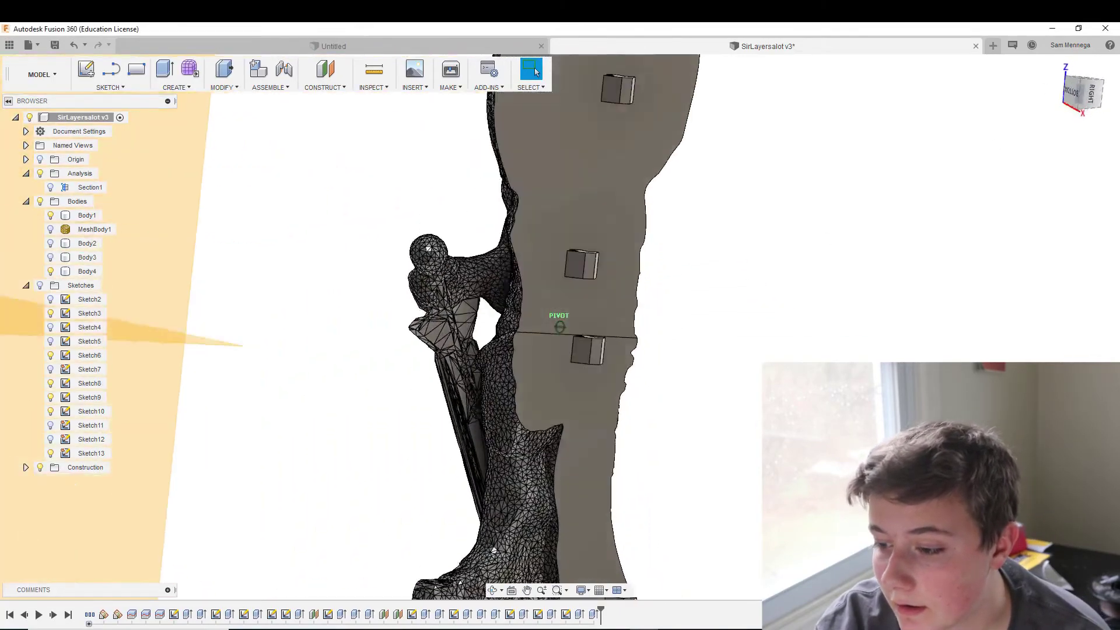
pyautogui.scroll(5, 687, 268)
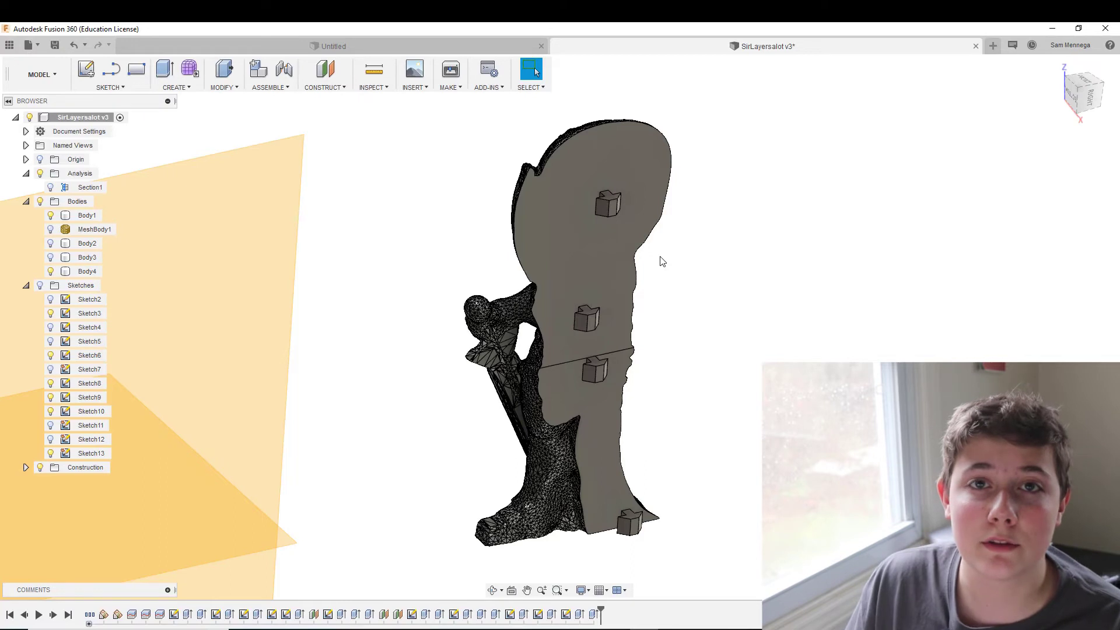
pyautogui.click(639, 281)
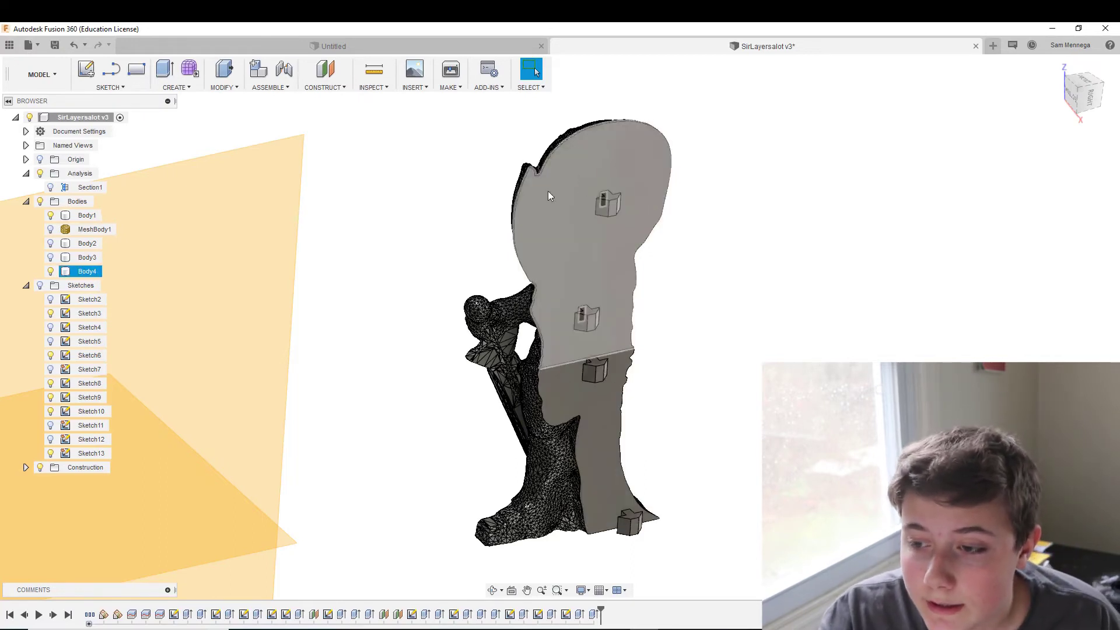
# - Export Body4 via 3D Print to a file, not the 3D Print Utility, opening the Save STL dialog
pyautogui.click(591, 189)
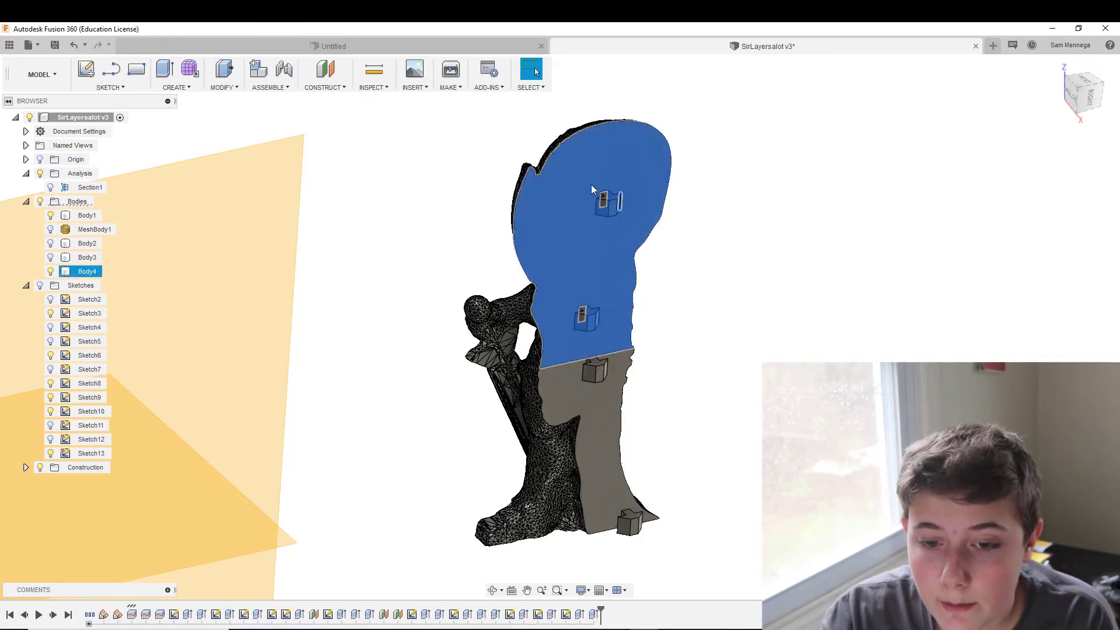
pyautogui.click(449, 88)
pyautogui.click(460, 101)
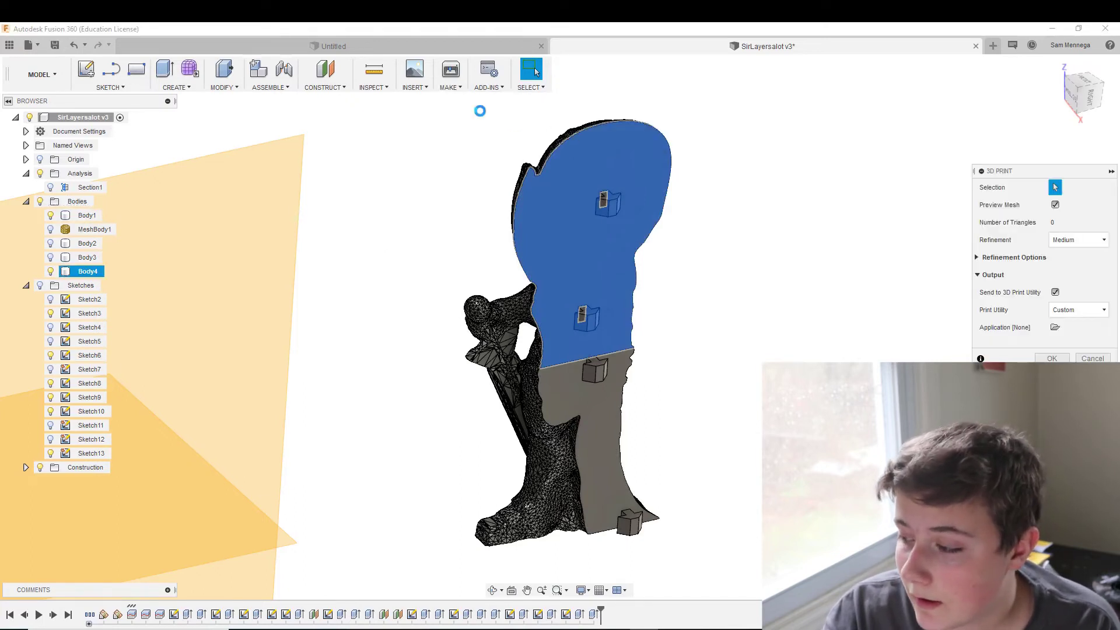
pyautogui.click(1055, 293)
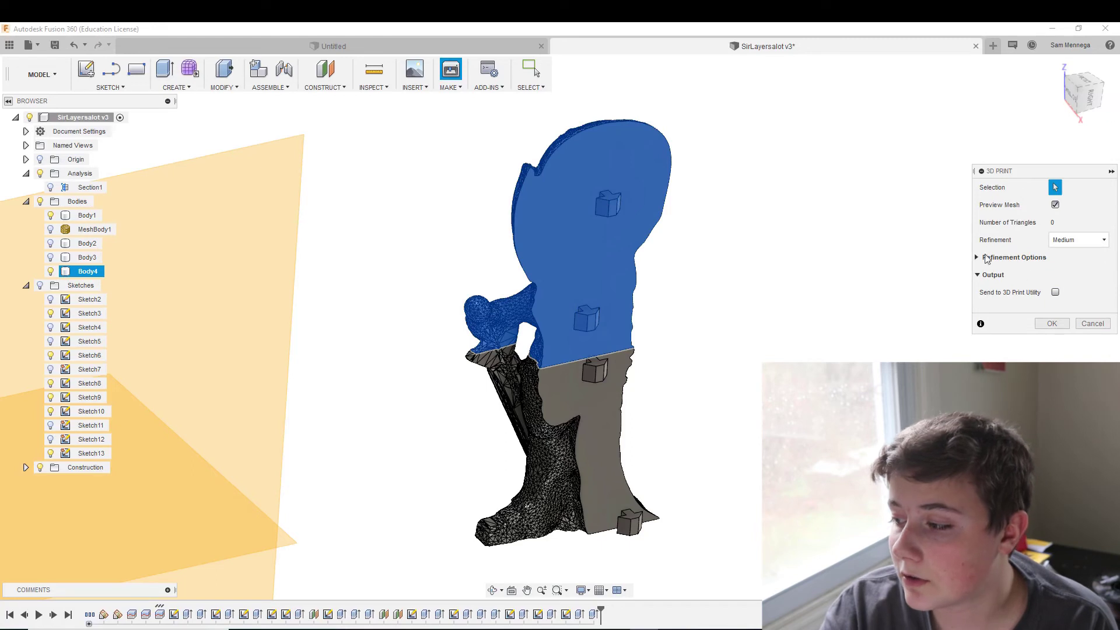
pyautogui.click(1053, 323)
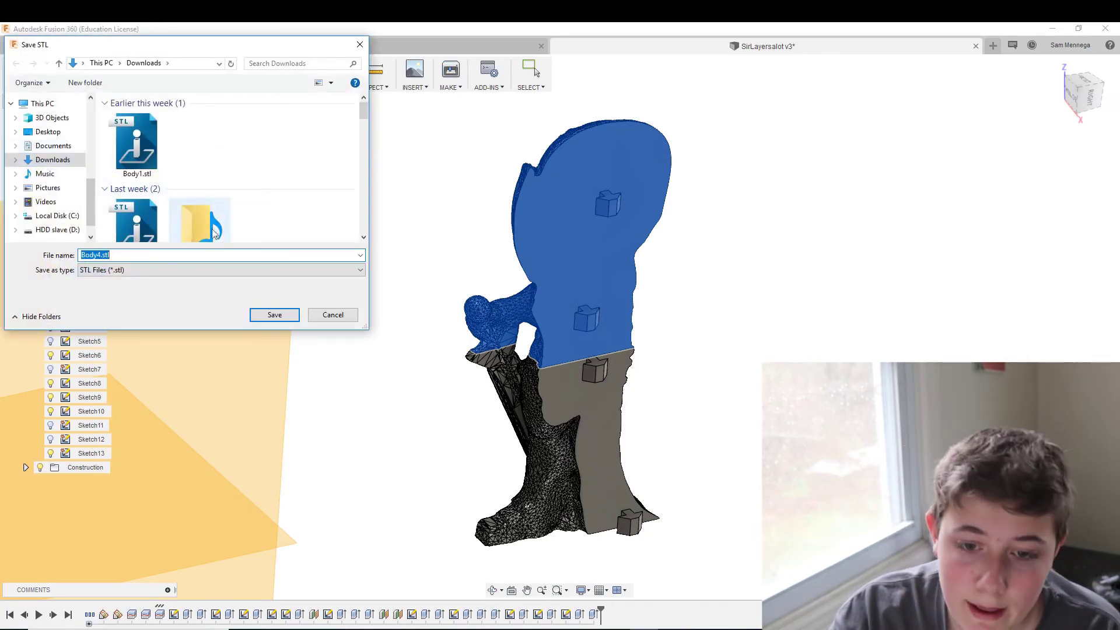
# - Rename the STL export from Body4 to 'Layersalot body 1'
pyautogui.doubleClick(94, 256)
pyautogui.write('Layersalot')
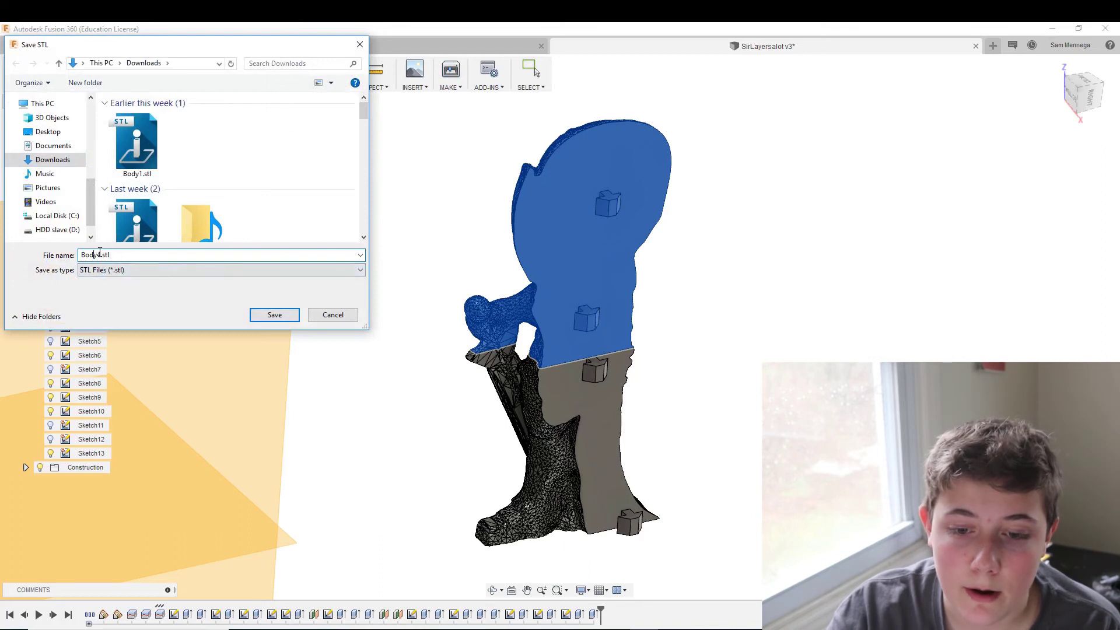
pyautogui.write(' body 1')
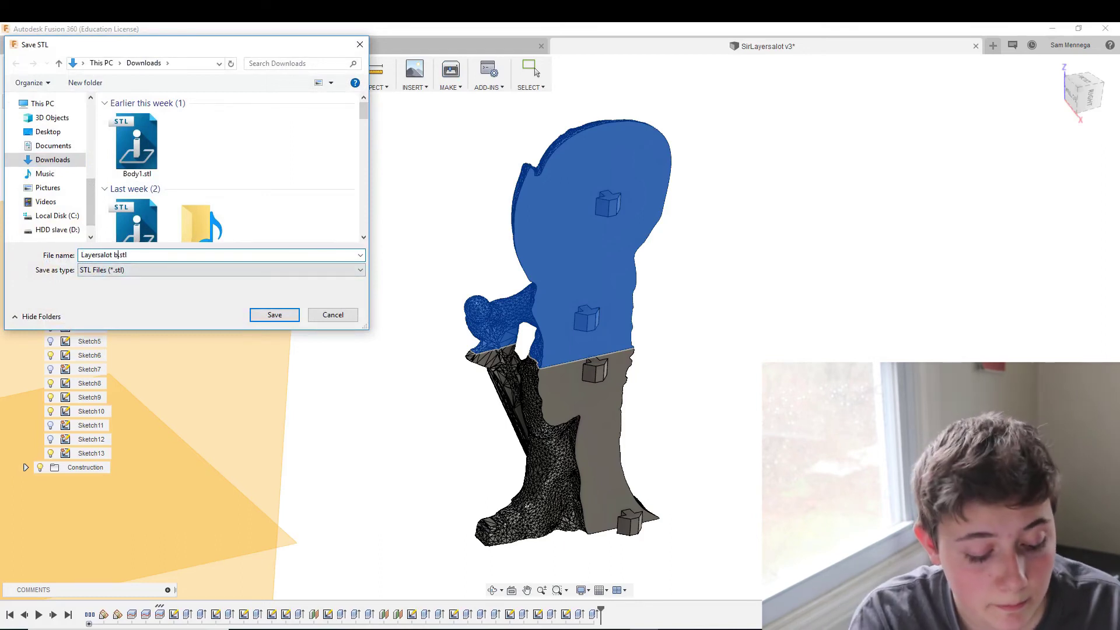